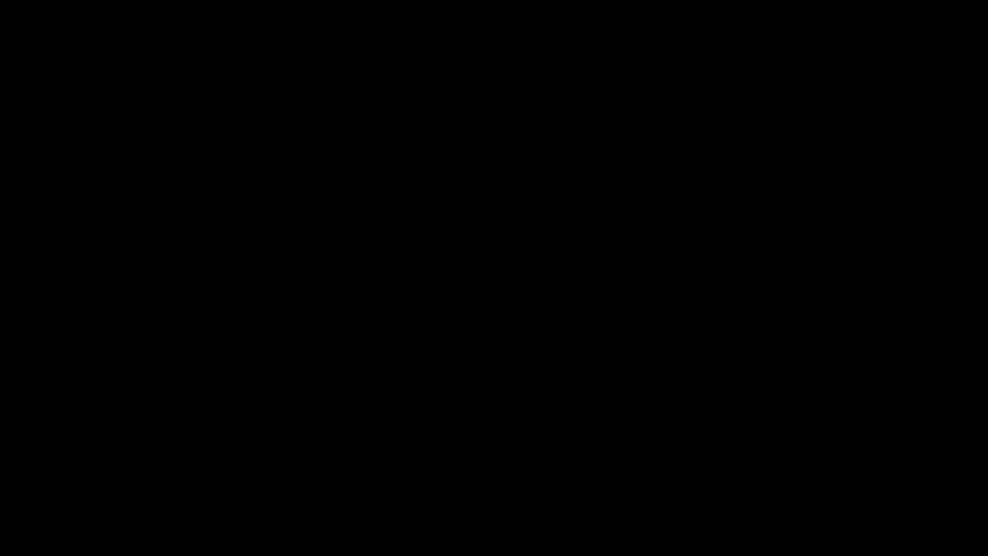
Enlarge the FeatherPad notes' font twice and highlight the welcome greeting
key("ctrl+plus")
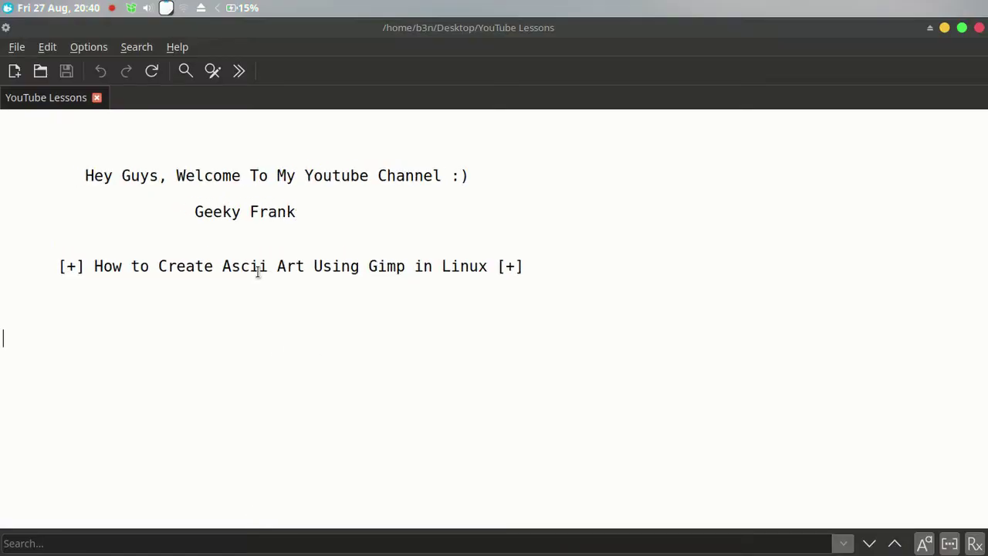
key("ctrl+plus")
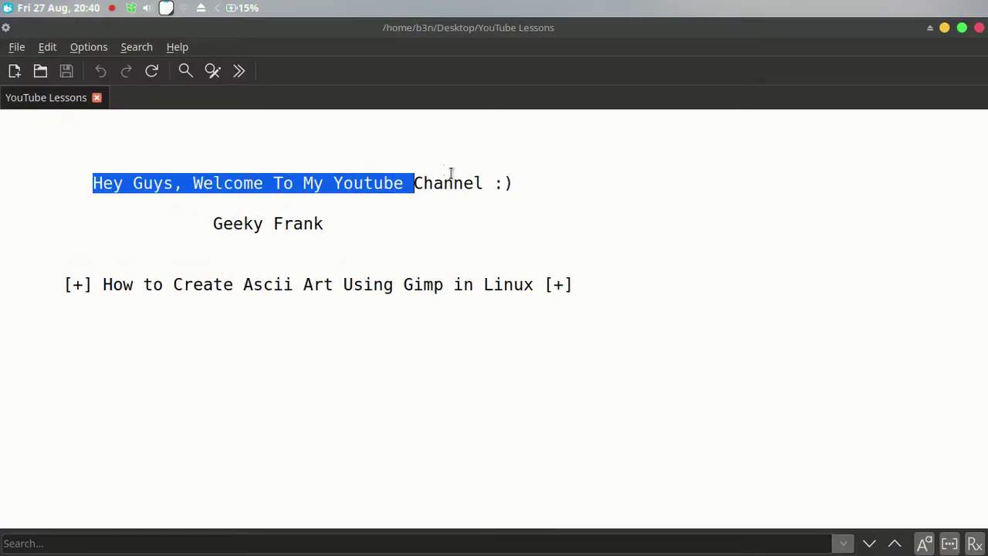
left_click_drag(93, 183, 540, 183)
double_click(489, 183)
Highlight the Geeky Frank line and the How to Create Ascii Art title
left_click(388, 224)
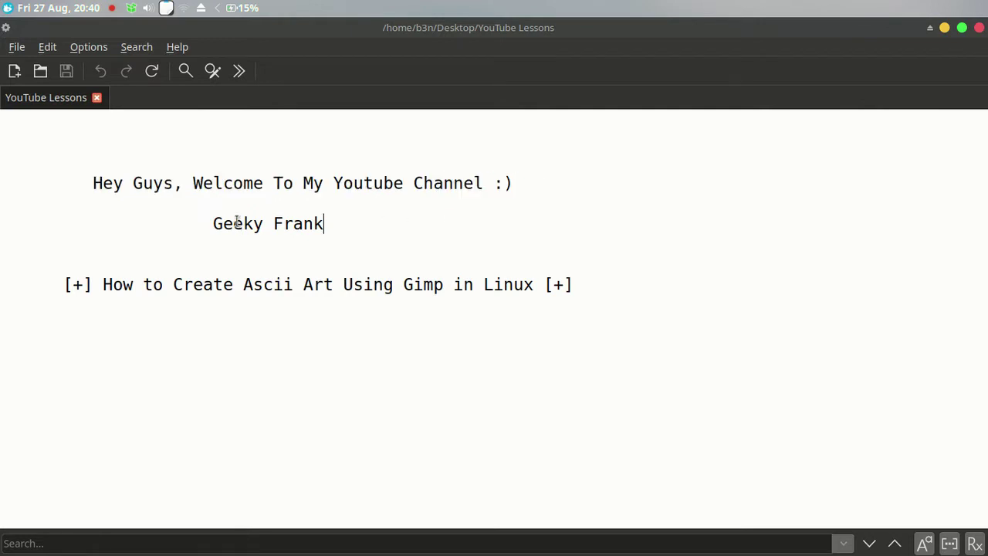
left_click_drag(209, 224, 337, 227)
left_click(270, 264)
left_click_drag(103, 284, 567, 284)
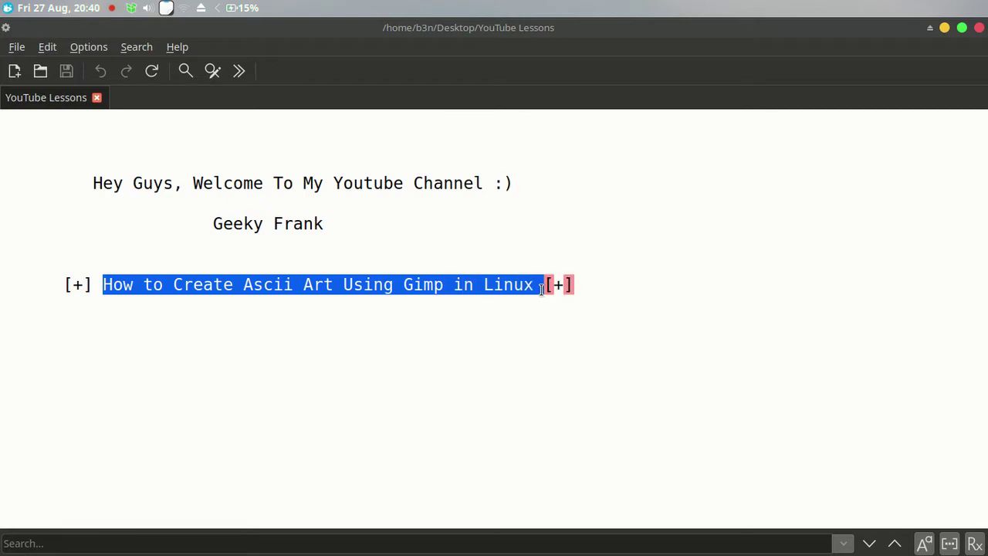
left_click(535, 284)
Minimise the notes, search the application launcher for 'Gimp', and launch GIMP
left_click(944, 28)
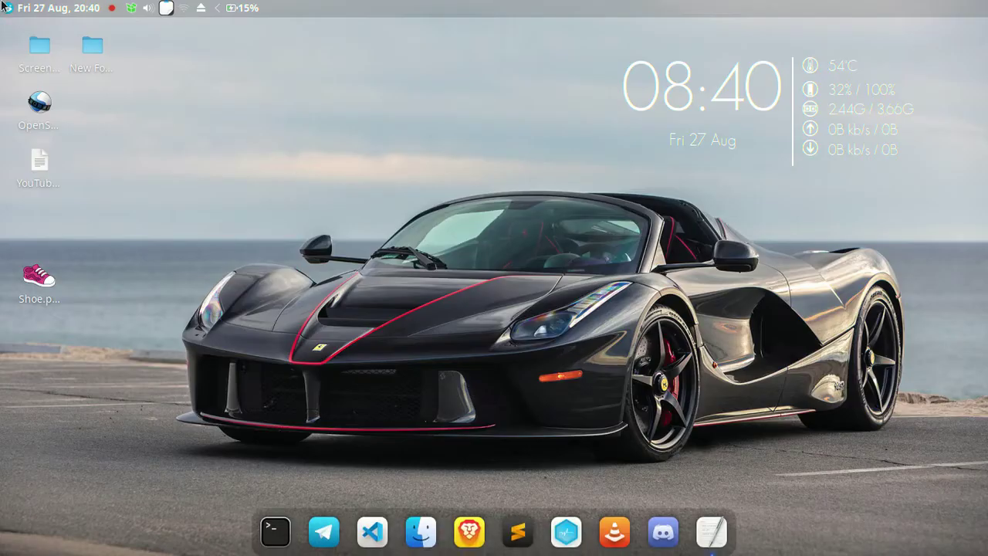
left_click(4, 8)
type("G")
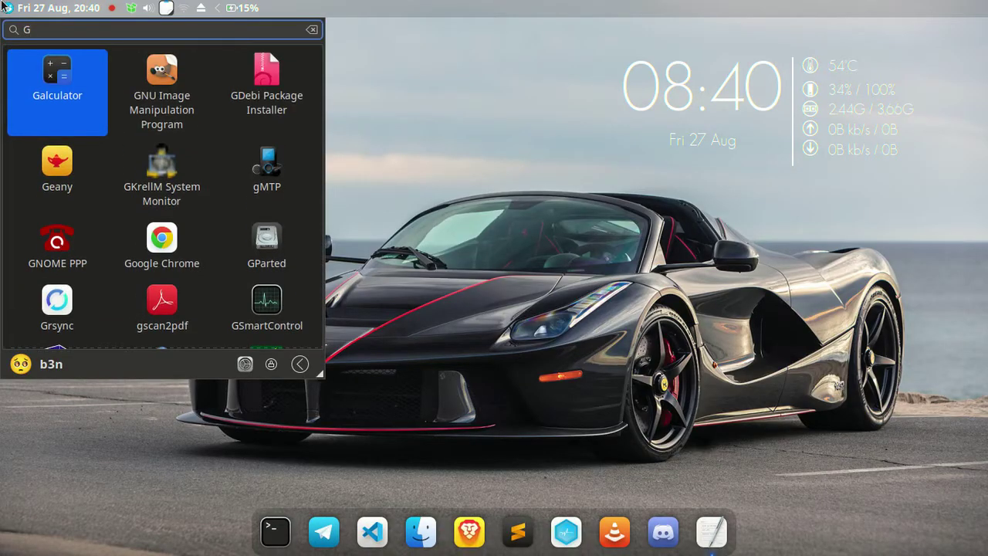
type("imo")
key("BackSpace")
type("p")
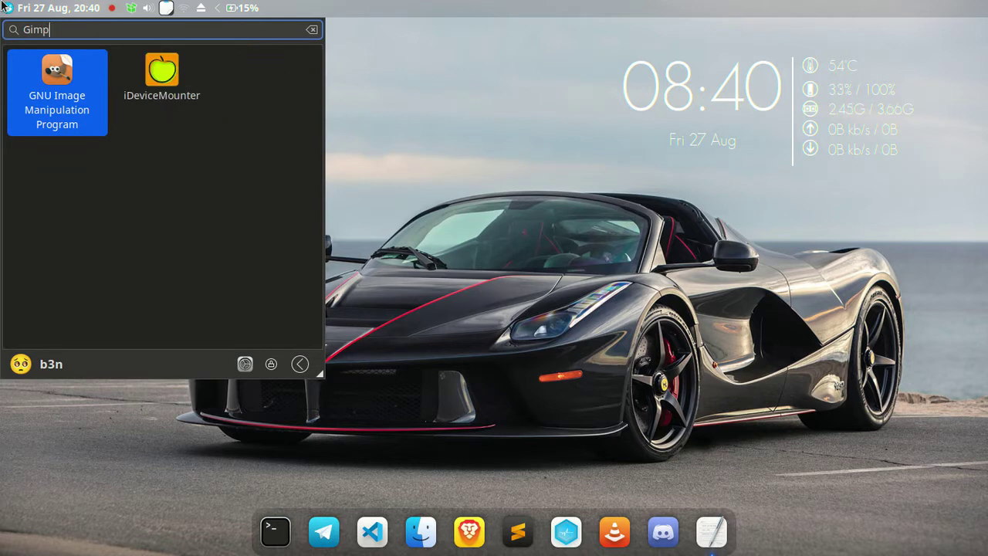
left_click(61, 70)
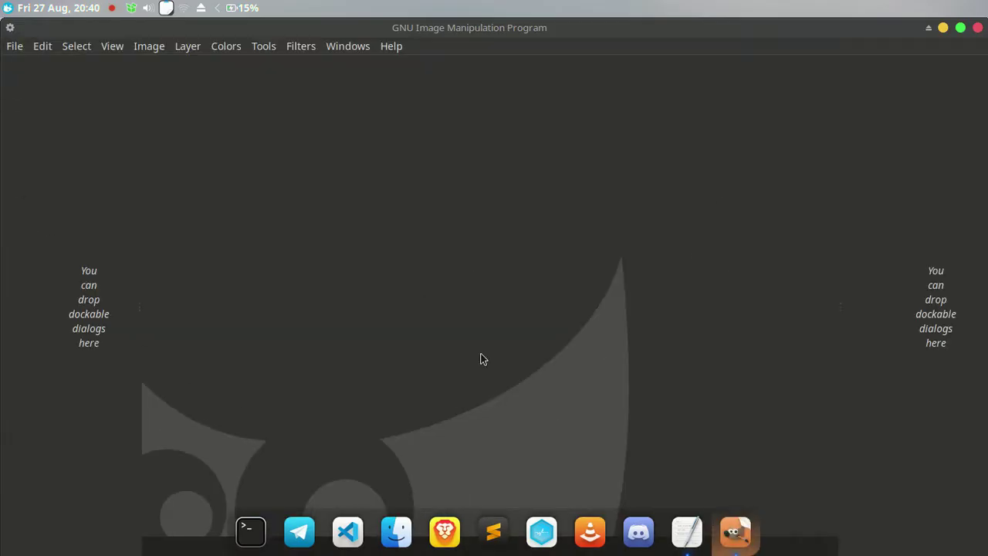
Add the line 'The image to convert to ascii art must be a png file' below the title
left_click(684, 534)
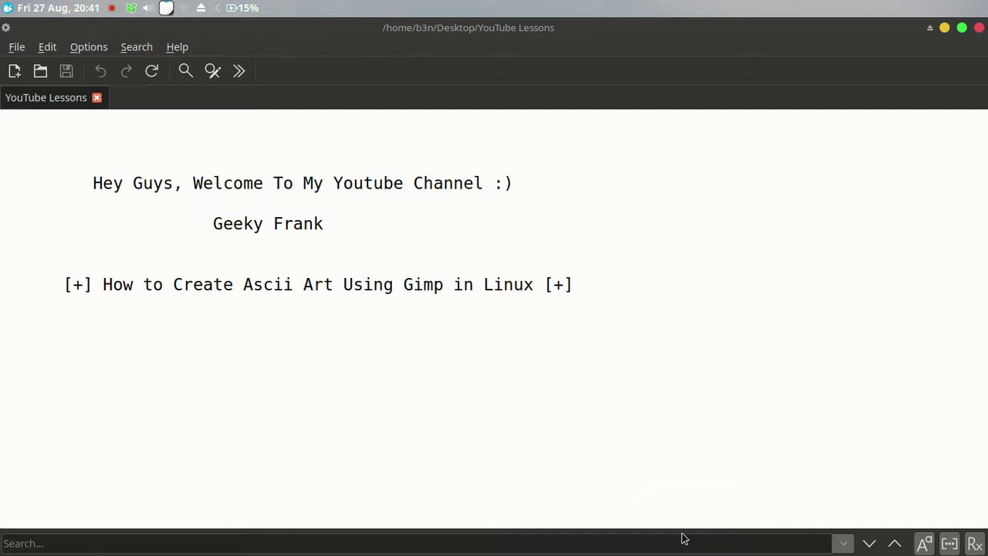
left_click(136, 350)
type("The i")
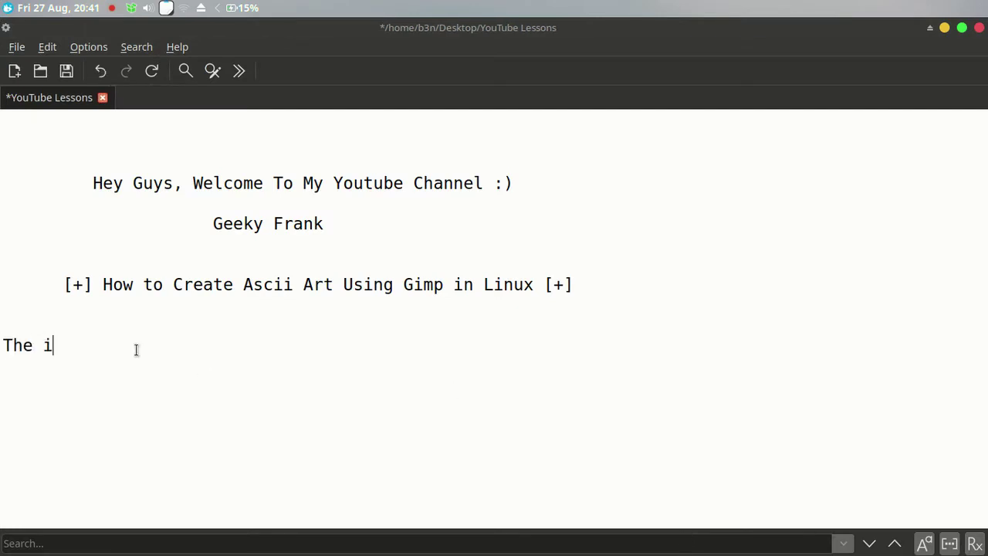
type("mage to ")
type("convert t")
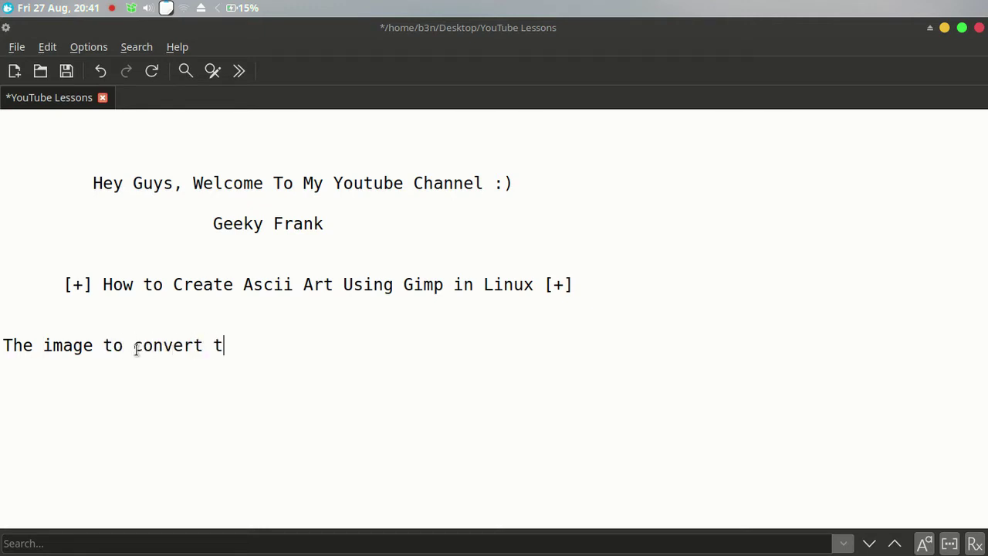
type("o ascii art")
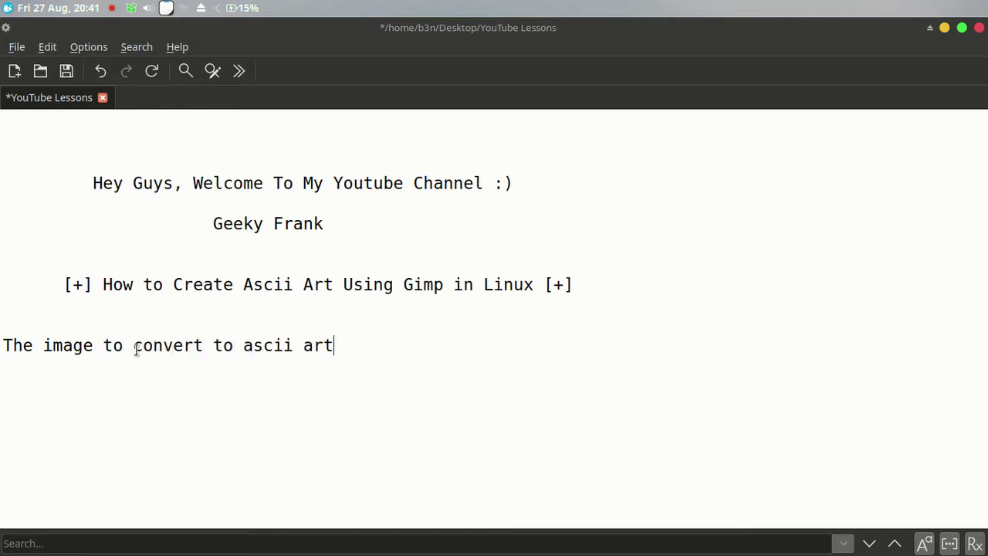
type(" must be a ")
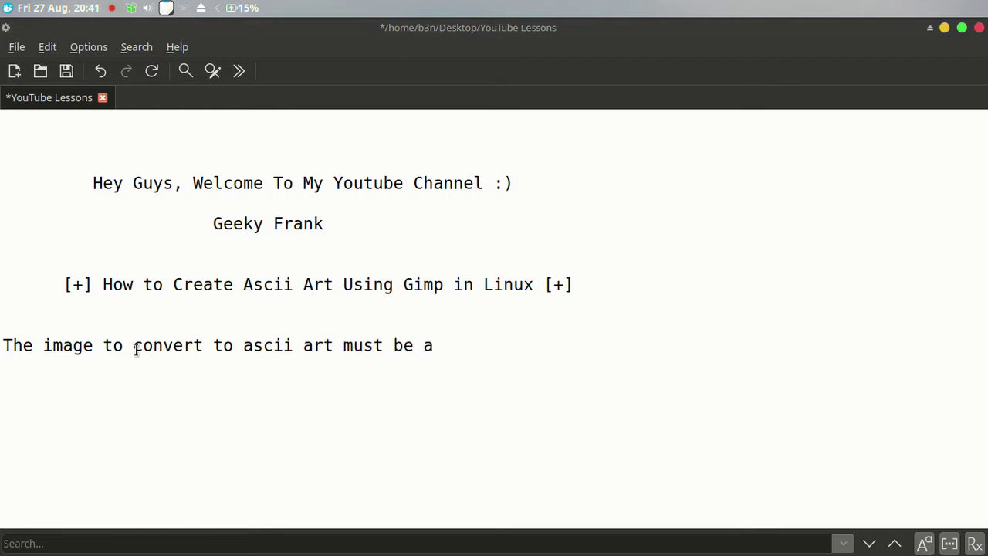
type("png file")
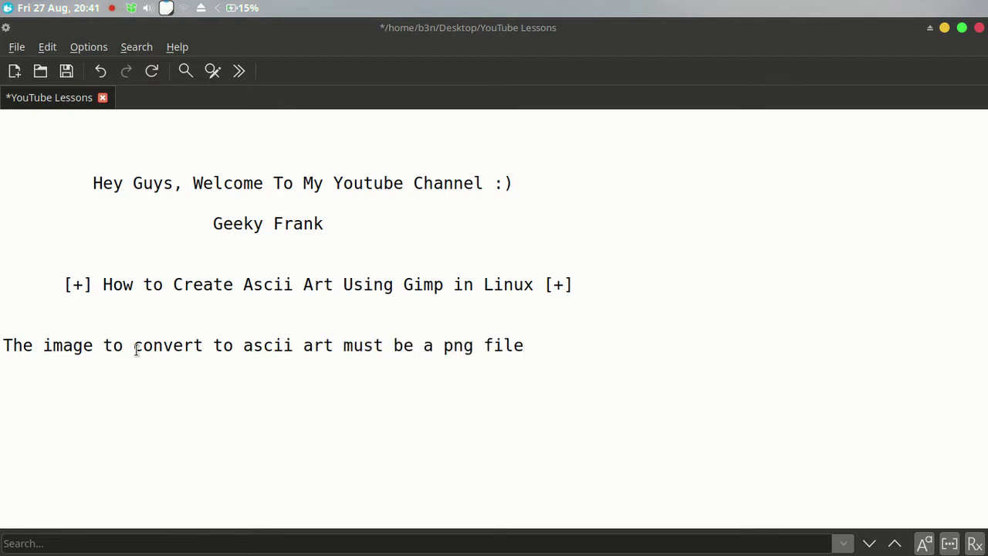
key("Return")
Begin the line 'am going to convert a png image of a shoe to an ascii a'
left_click(943, 27)
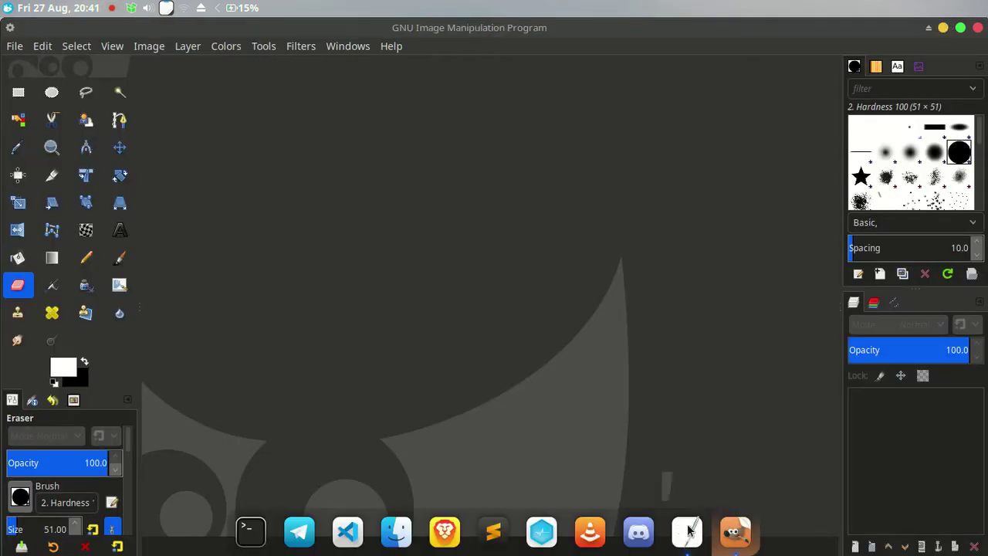
left_click(687, 531)
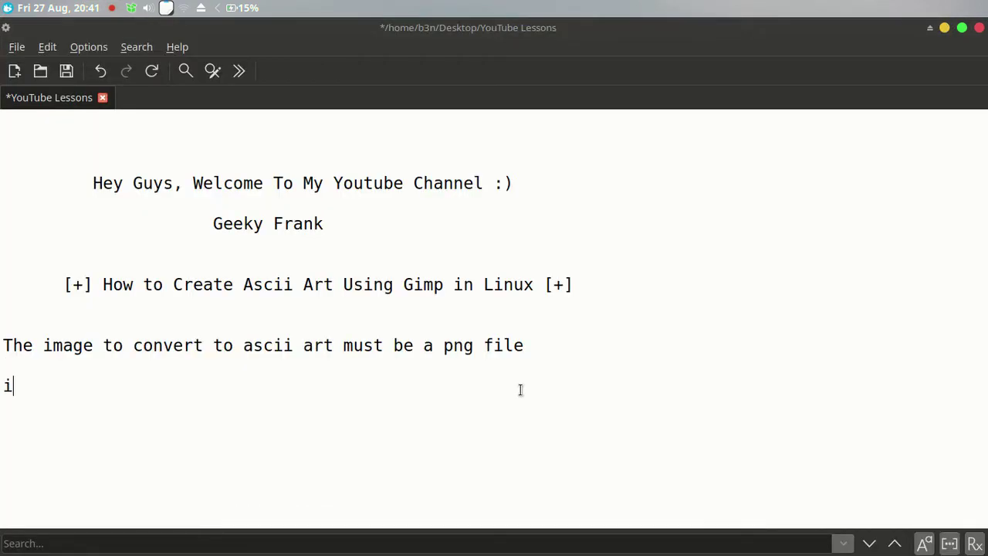
type(" am going to c")
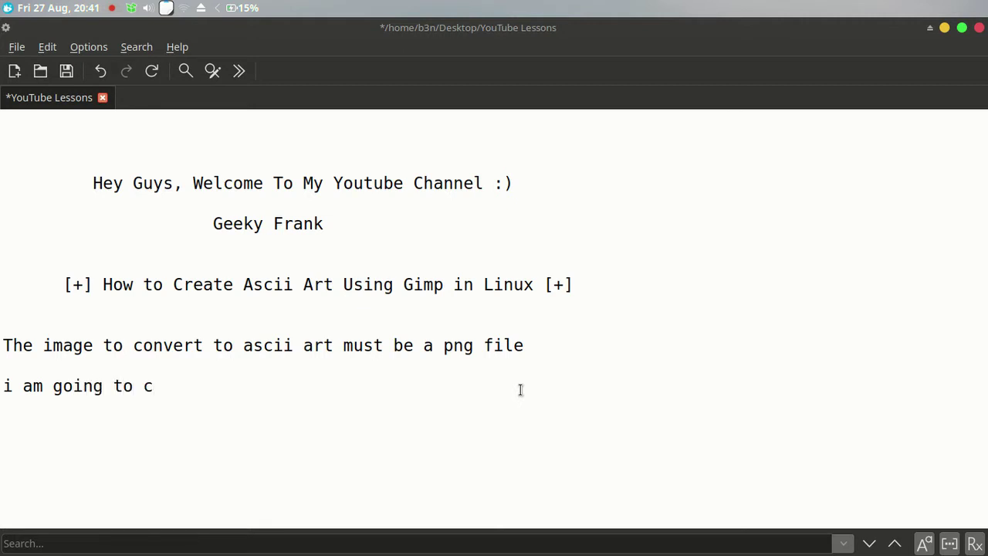
type("onvert a ")
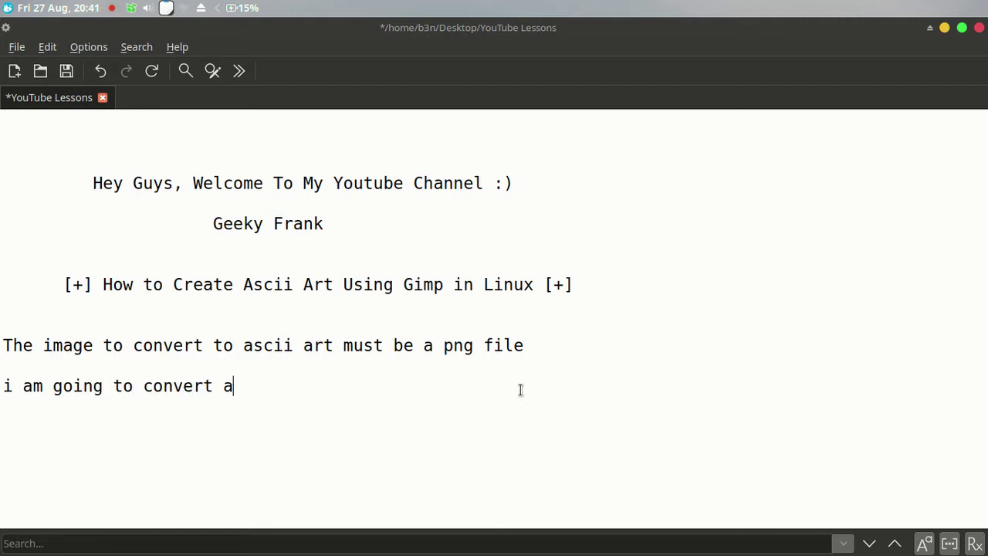
type("png ")
type("i")
type("mage of a sh")
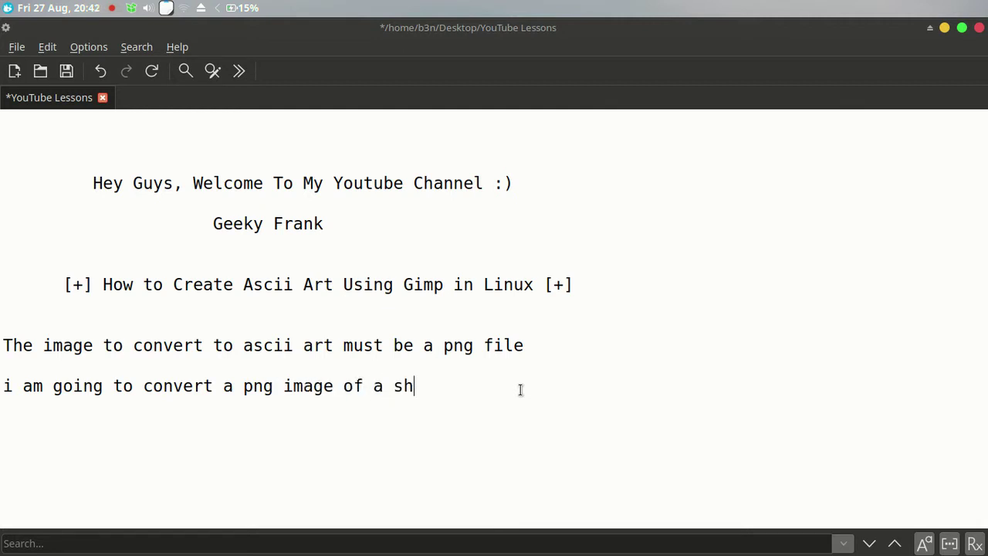
type("oe to an asc")
type("ii art")
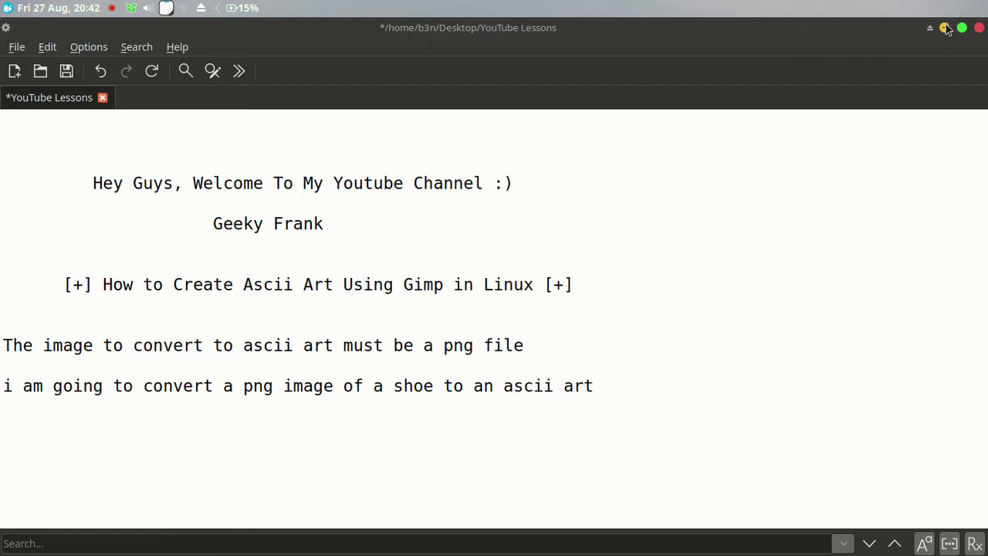
Minimise the editor and GIMP, view Shoe.png zoomed out in nomacs, then close it
left_click(945, 28)
left_click(944, 28)
double_click(39, 276)
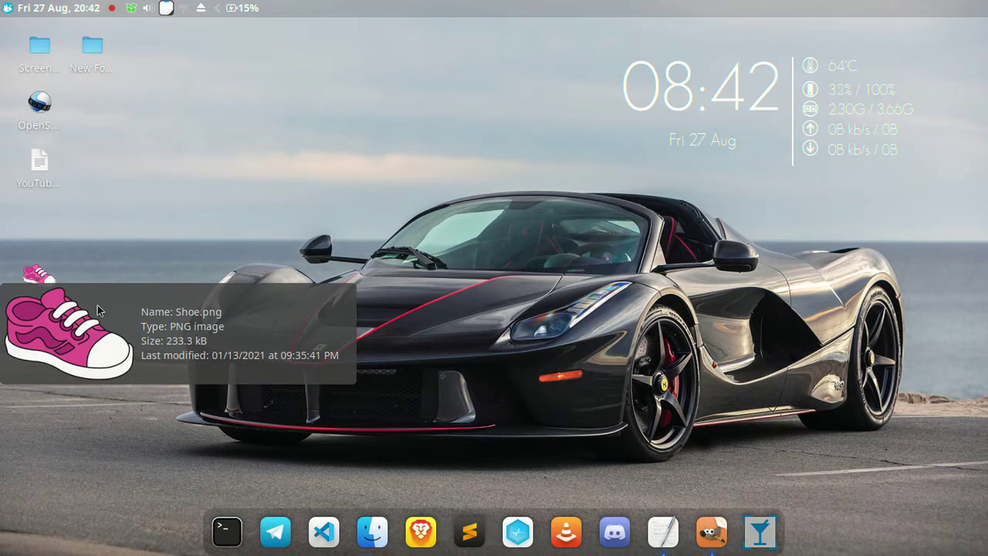
scroll(432, 324, "down", 2)
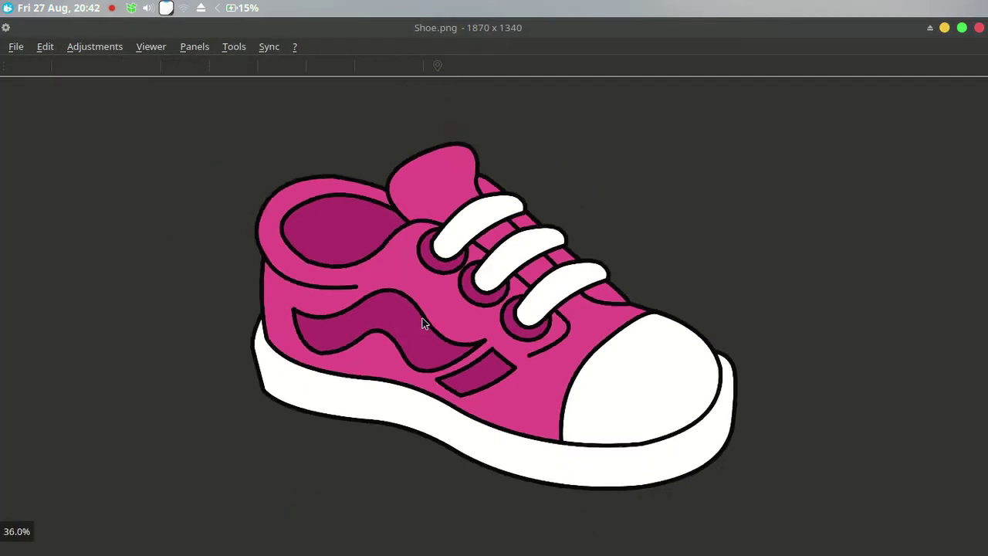
scroll(401, 326, "down", 1)
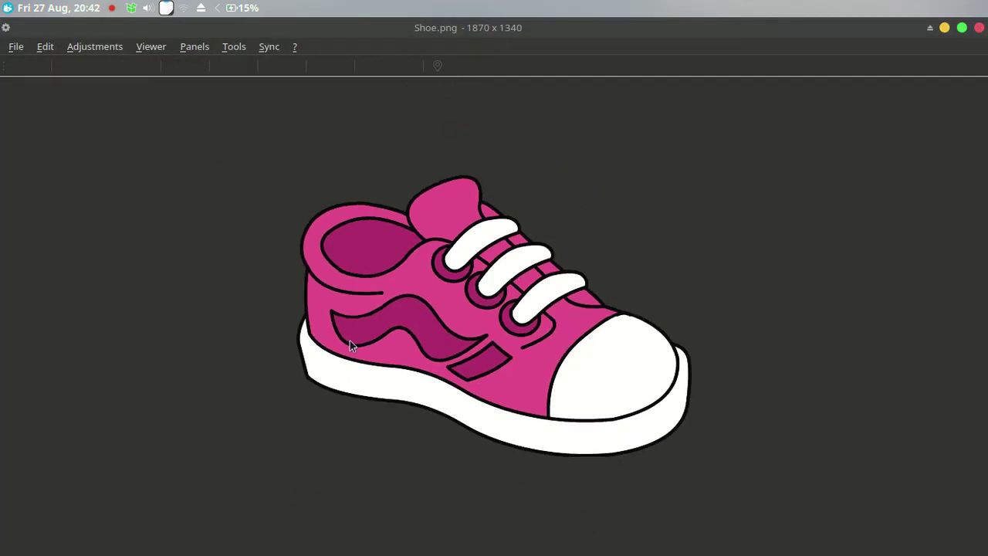
left_click(979, 29)
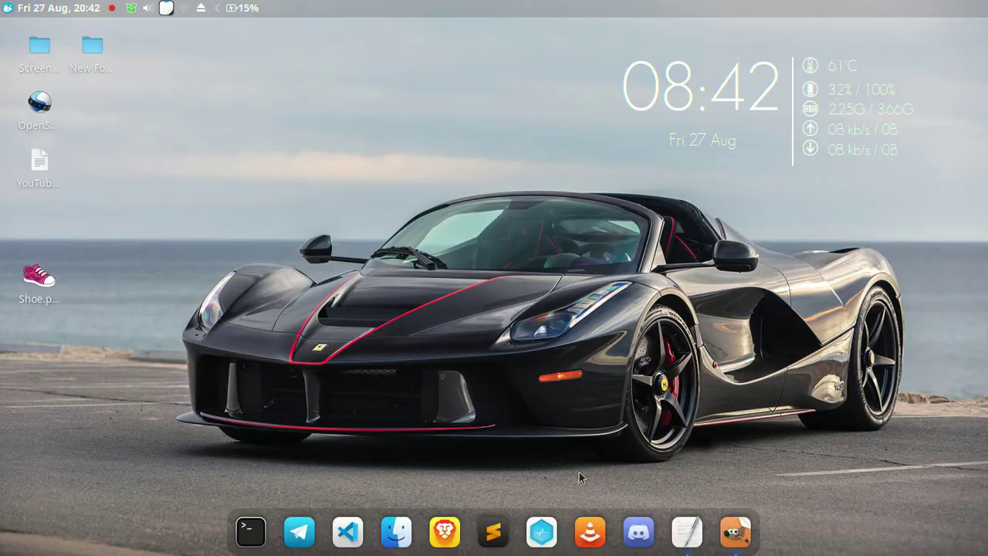
Add the line 'Now go ahead and import the file in GIMP' and minimise the notes
left_click(684, 533)
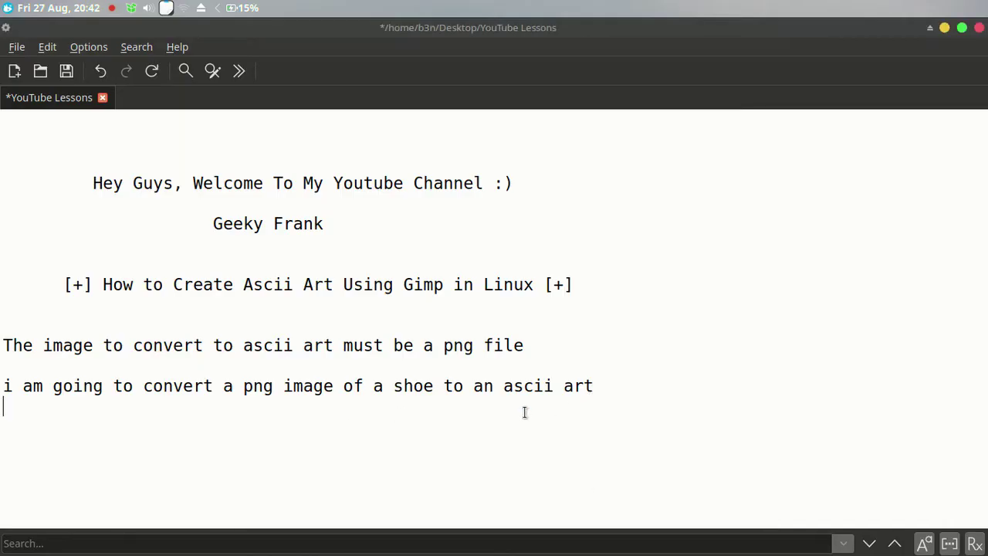
type("Now go a")
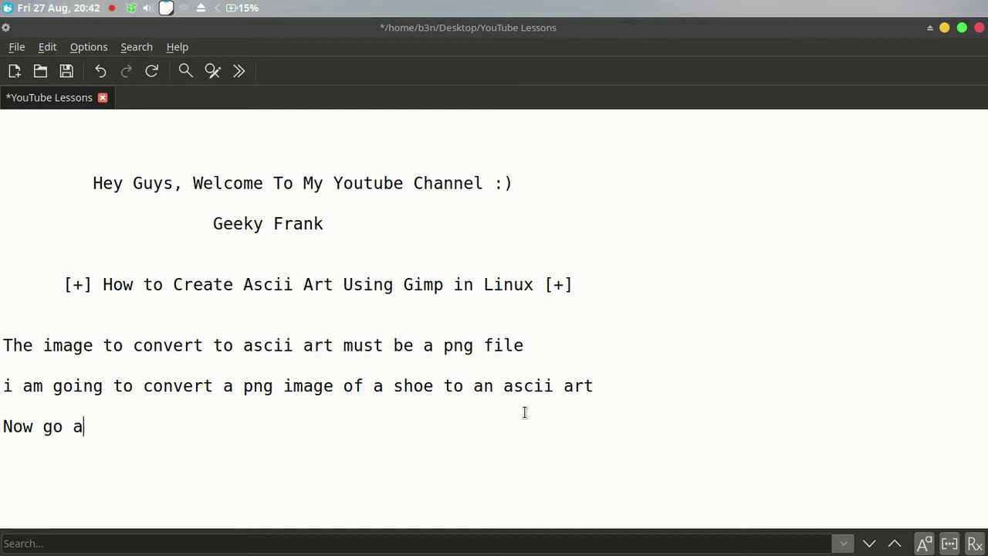
type("head")
type(" and impor")
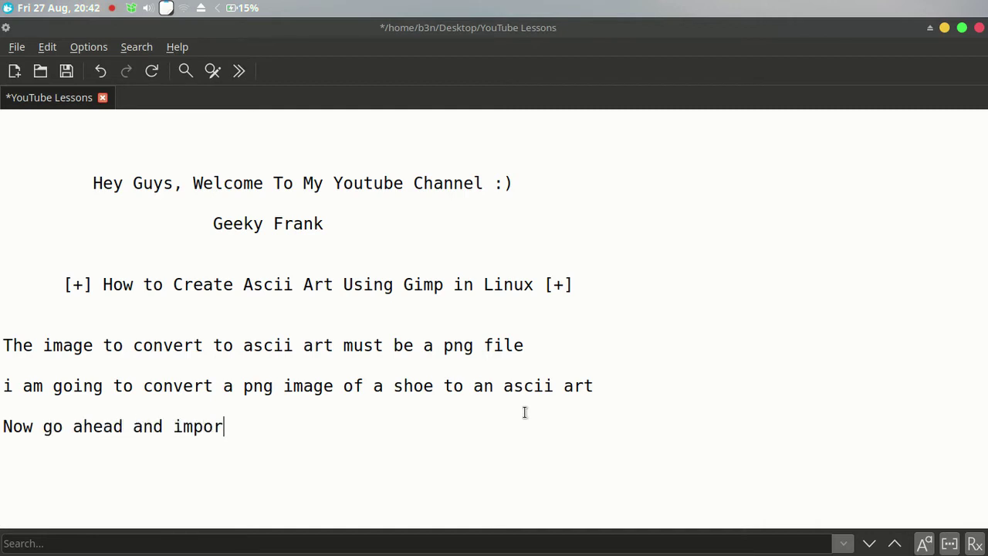
type("t the file")
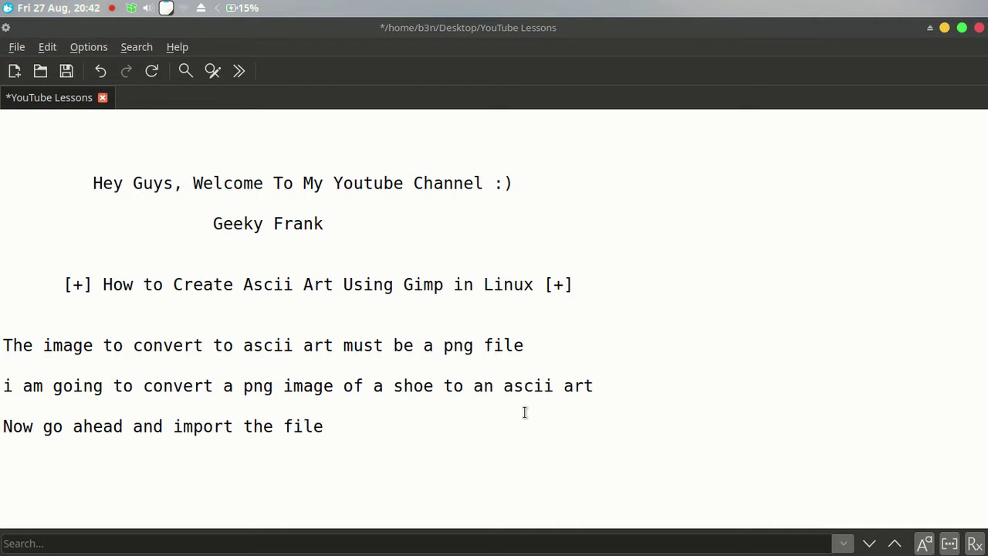
type(" in GIMO")
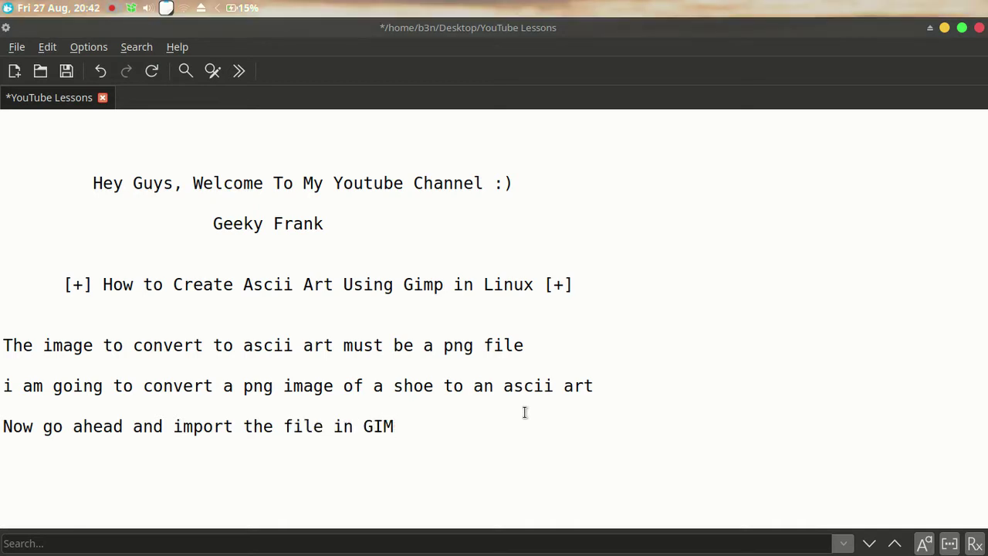
left_click(943, 28)
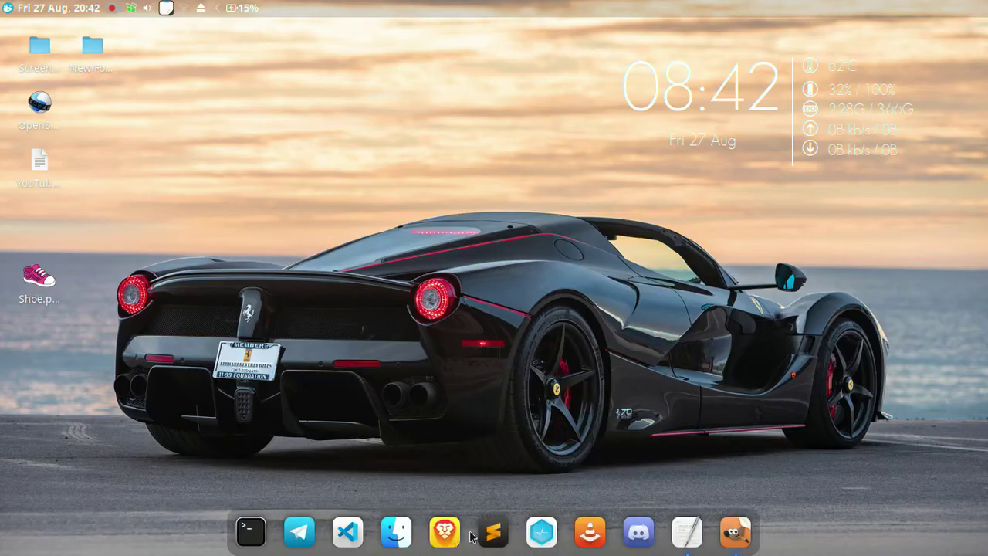
Open Shoe.png from the Desktop folder through GIMP's File > Open
left_click(734, 531)
left_click(14, 48)
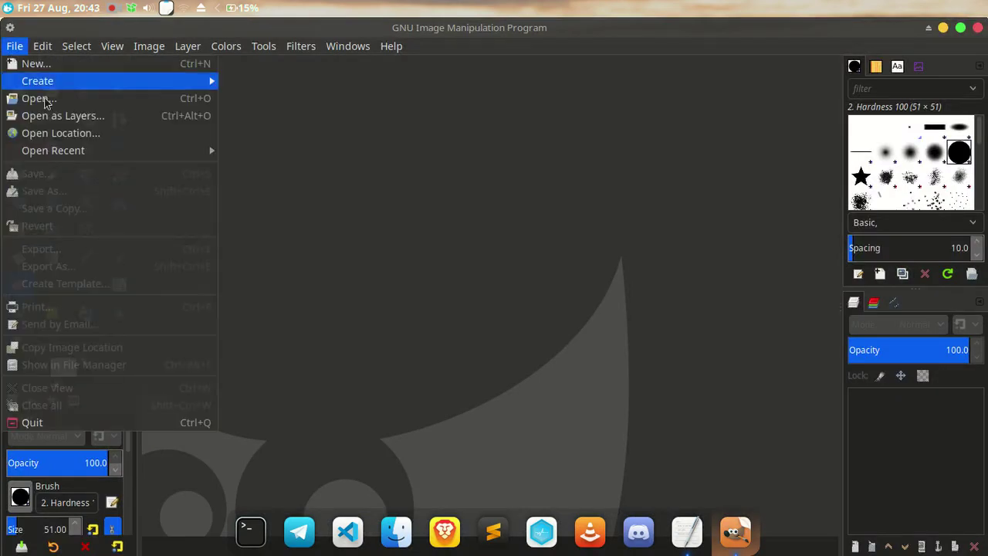
left_click(47, 99)
left_click(258, 192)
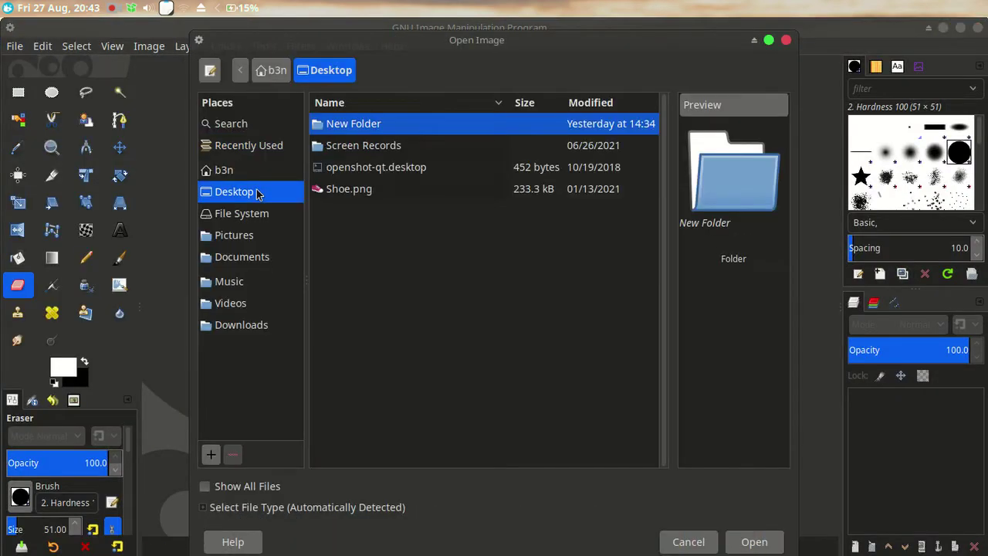
left_click(393, 193)
left_click(771, 542)
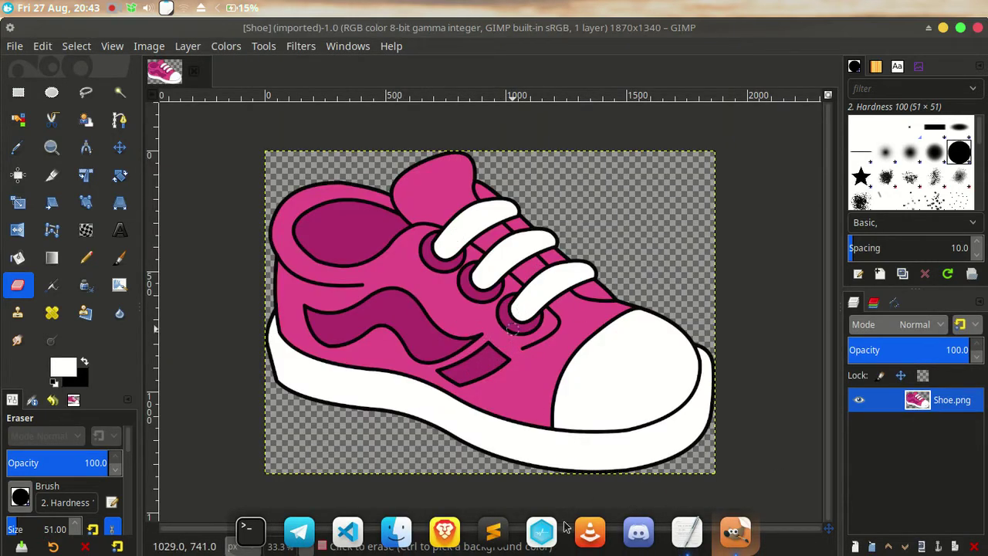
Add the note on resizing the image to a smaller resolution, then return to GIMP
left_click(687, 531)
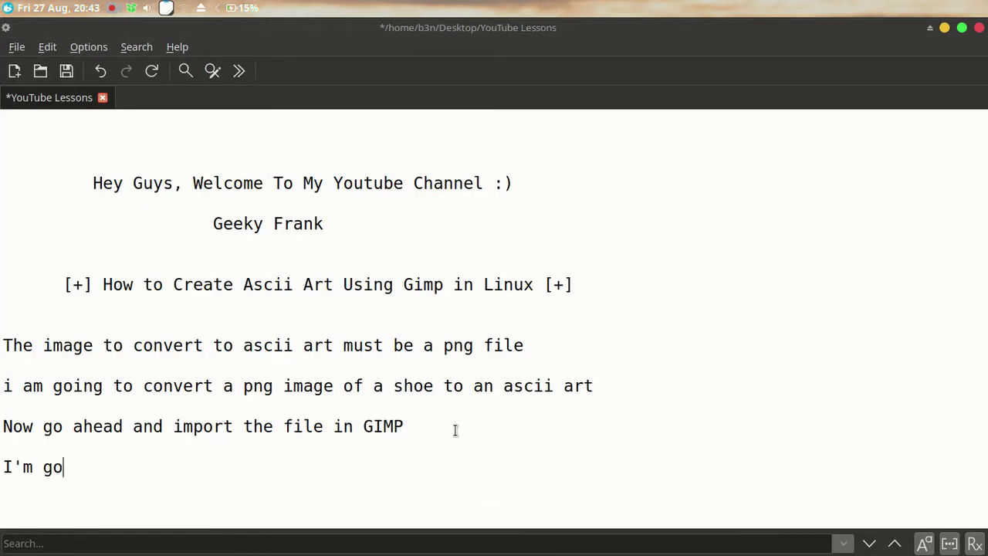
type("ing resiz")
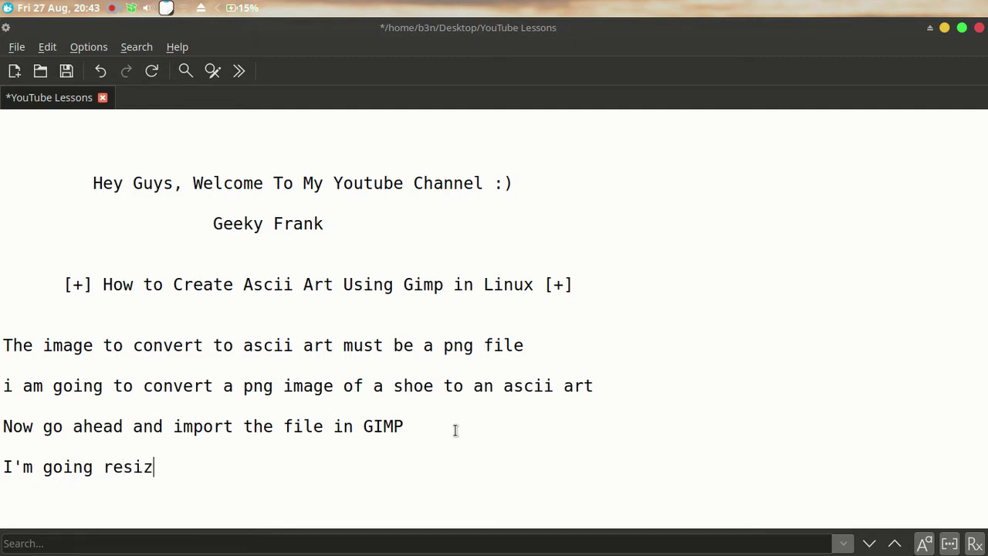
type("e the image to")
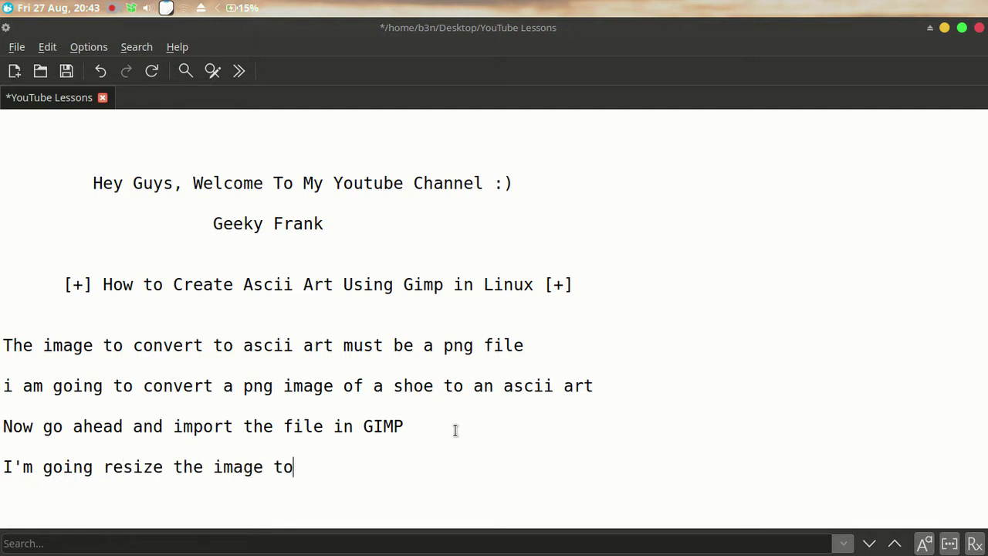
type(" assmaller e")
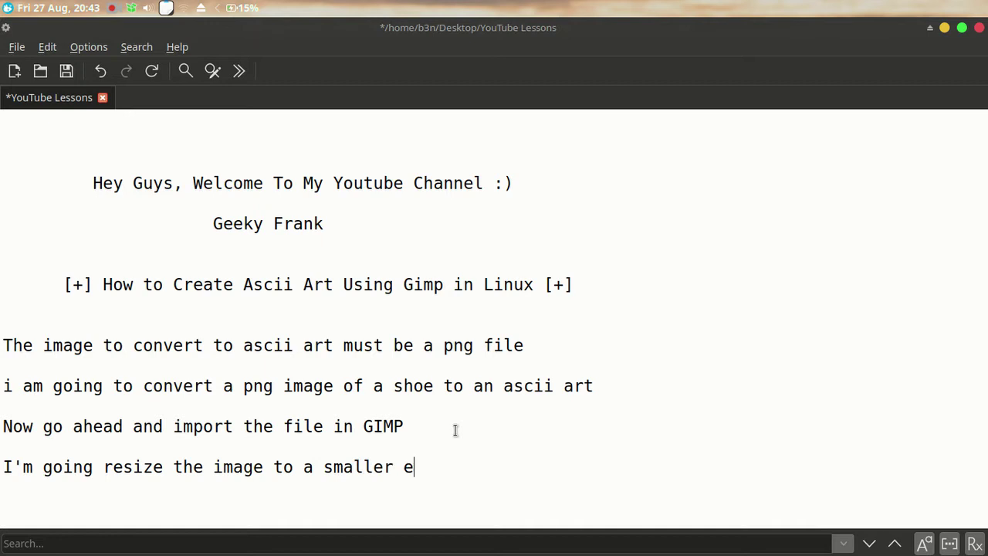
key("BackSpace")
type("resolution")
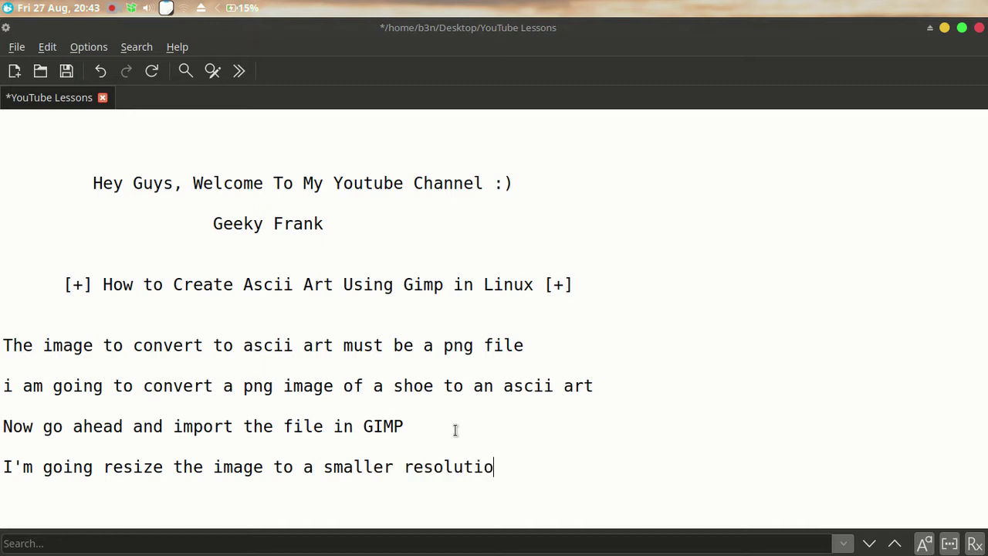
type(" to get g")
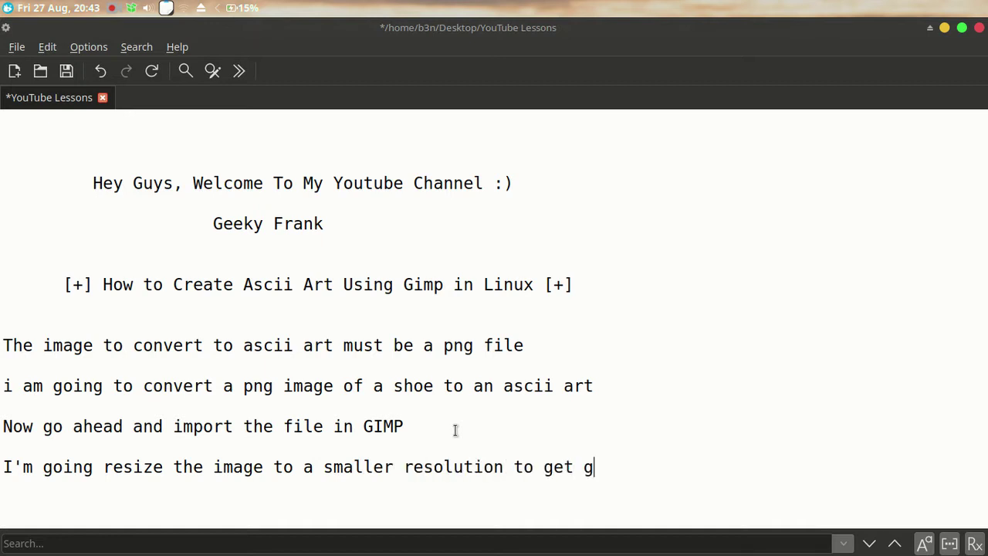
type("ood result")
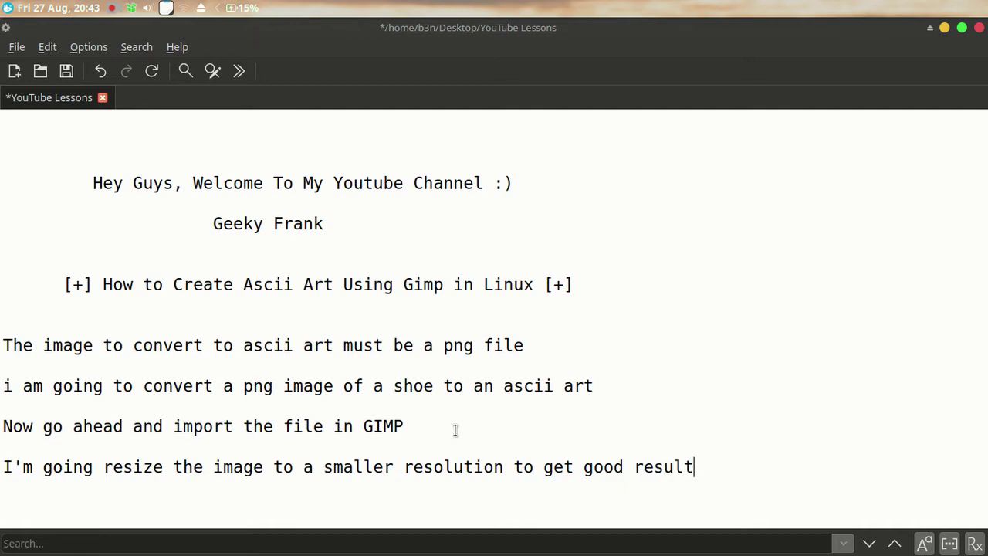
key("Return")
key("alt+Tab")
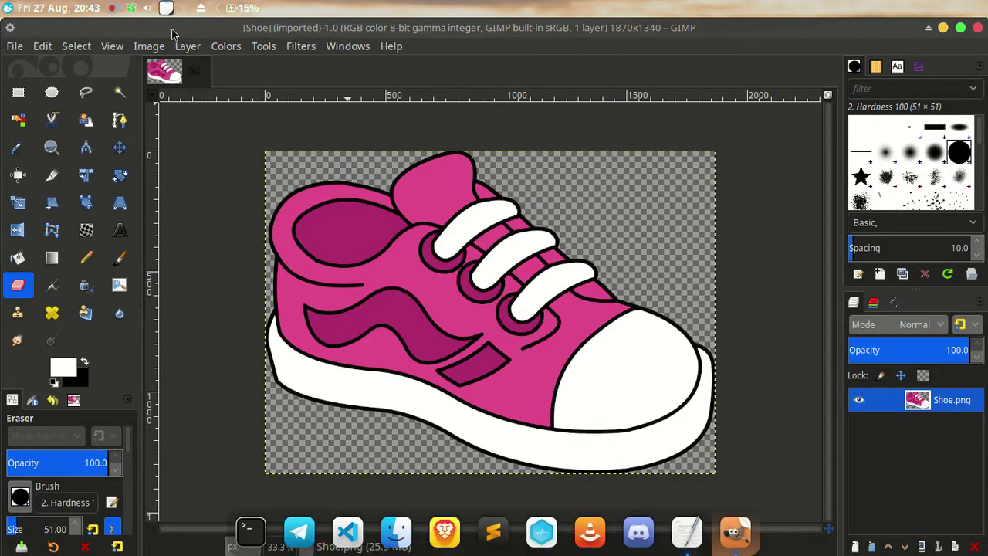
Scale the shoe image to 250 × 179 pixels, then zoom in on it
left_click(149, 47)
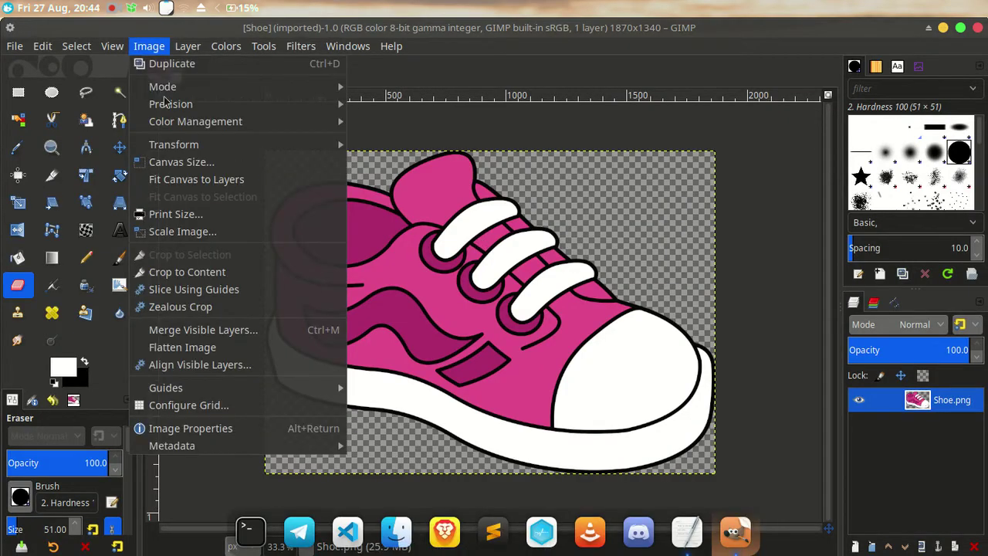
left_click(231, 233)
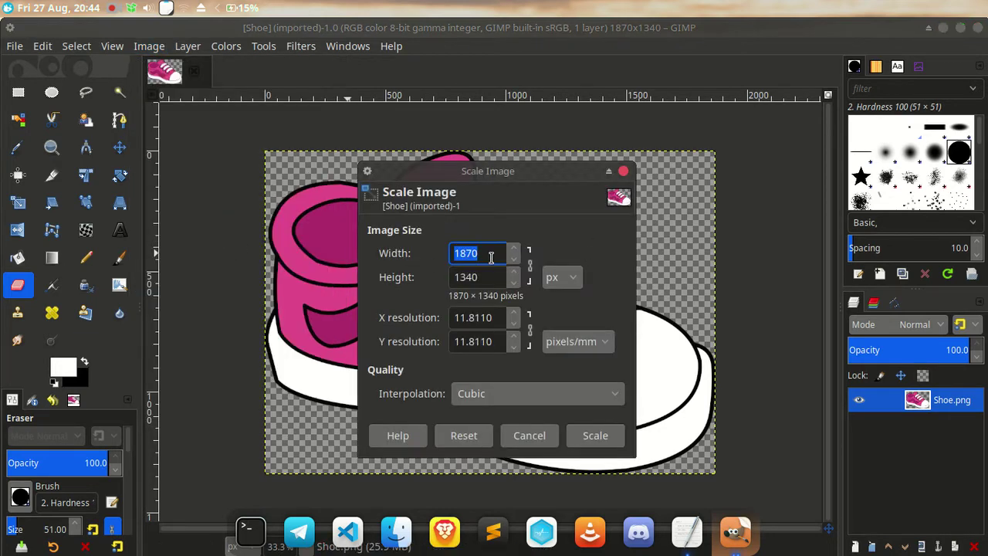
type("5")
key("BackSpace")
key("BackSpace")
left_click(486, 280)
left_click(595, 437)
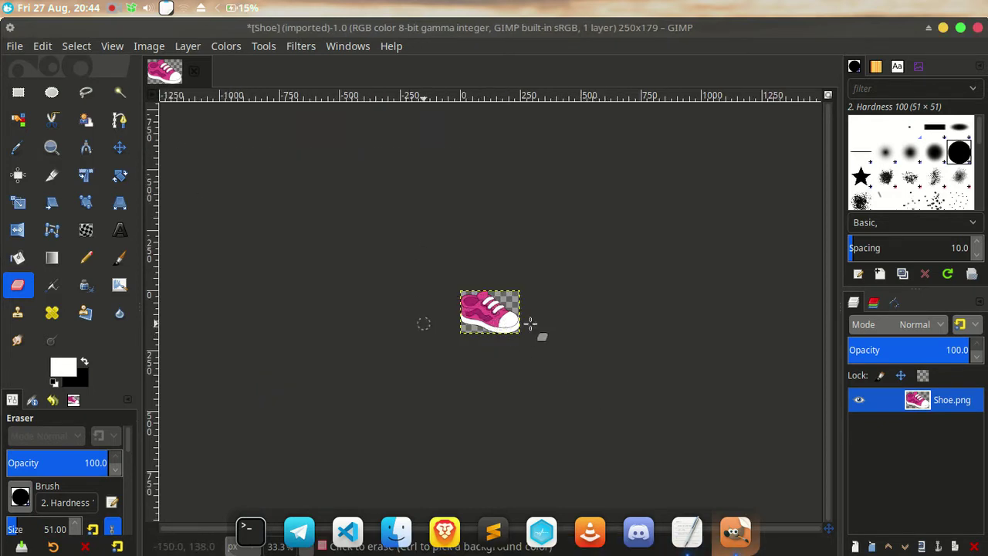
left_click(51, 147)
left_click_drag(435, 275, 529, 333)
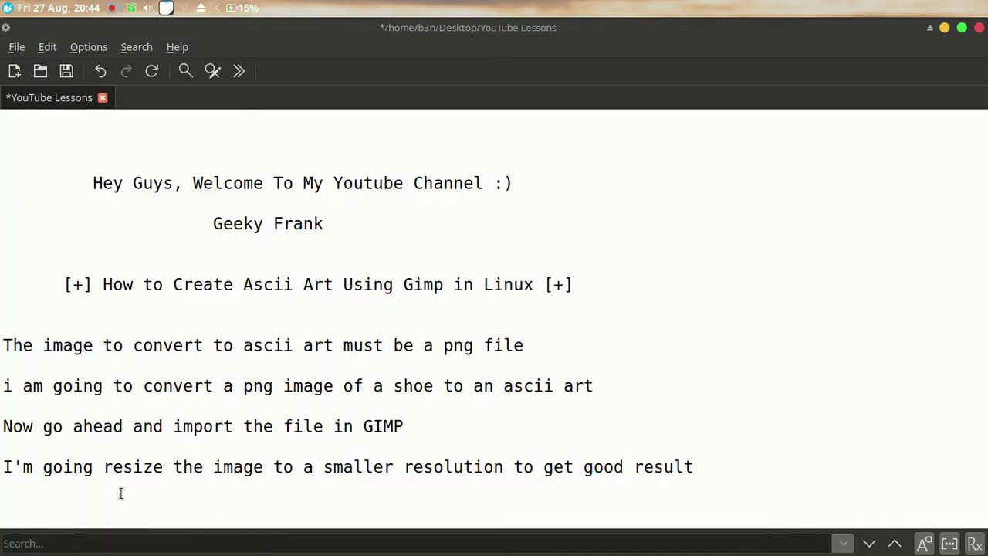
Finish the last line with 'show you how to convert it to an ascii art.....watch'
left_click(121, 493)
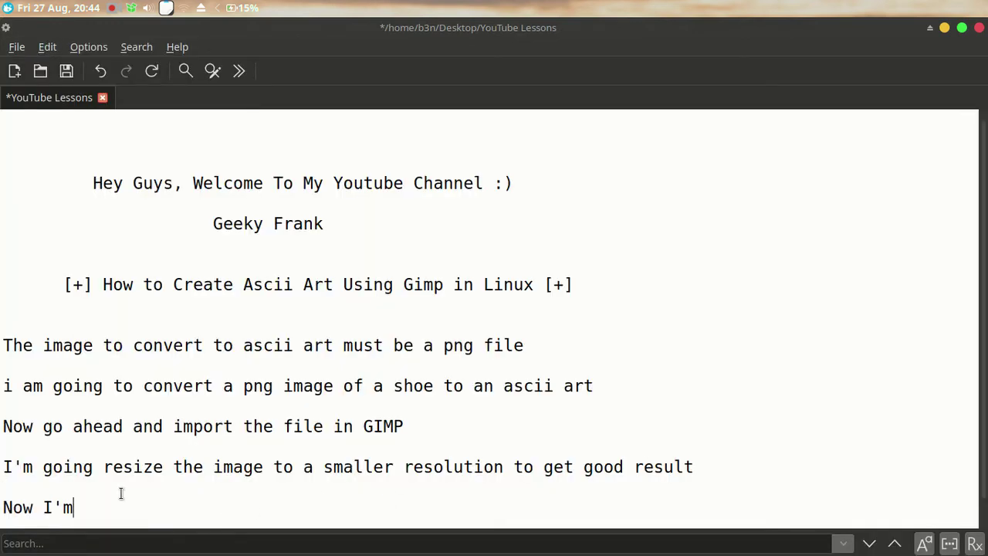
type(" goint to show ")
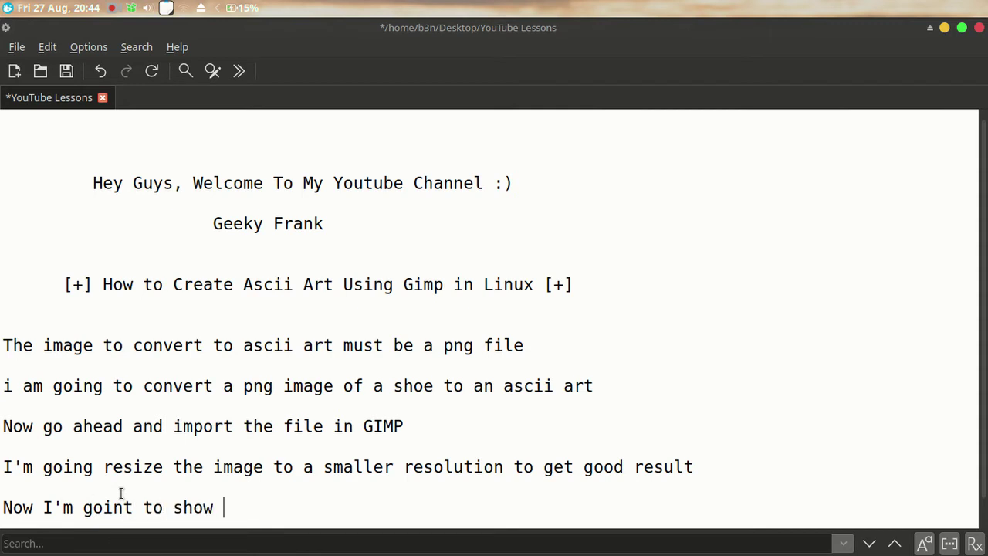
type("you how to ")
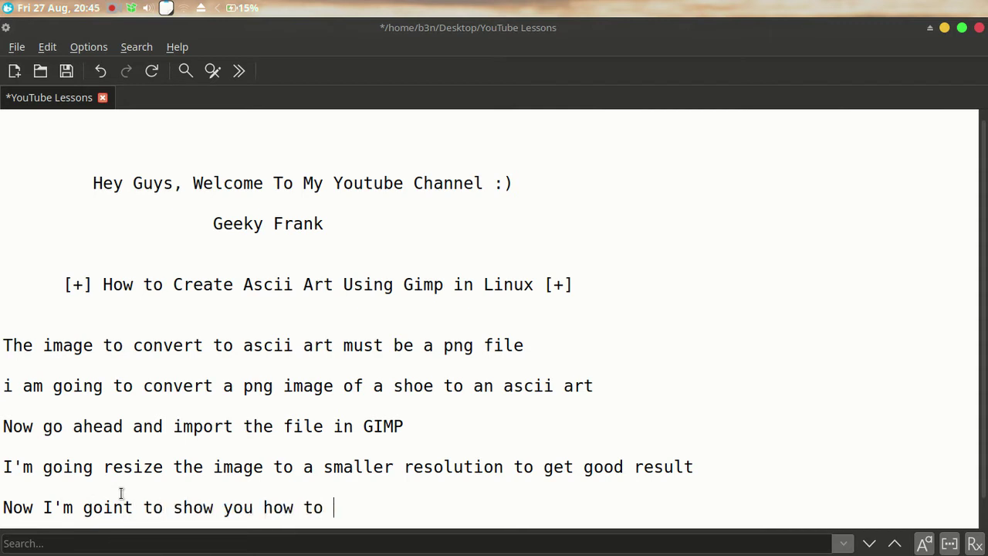
type("convert it to ")
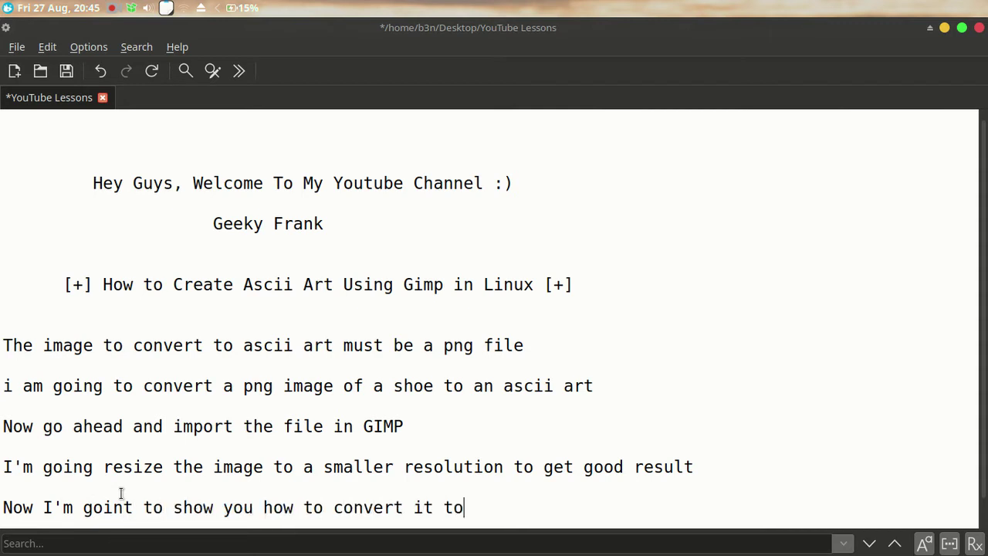
type("an ascii ")
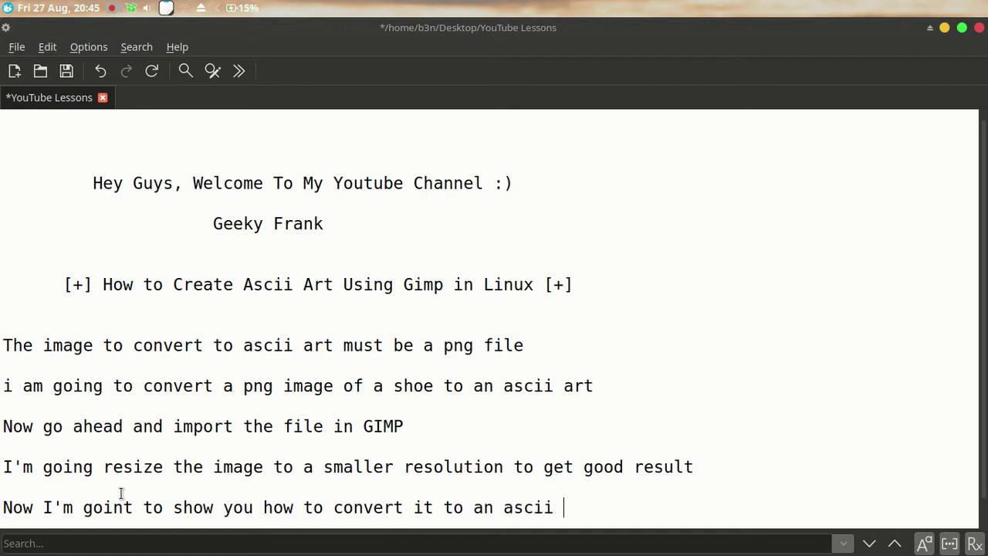
type("art.....wat")
type("ch")
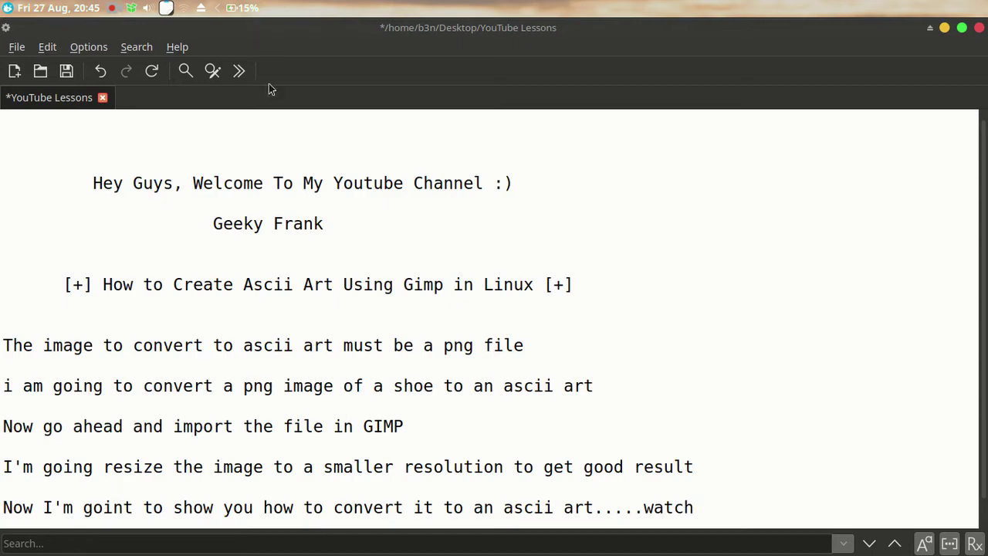
Start exporting the shoe image from GIMP with ASCII art as the file type
left_click(944, 27)
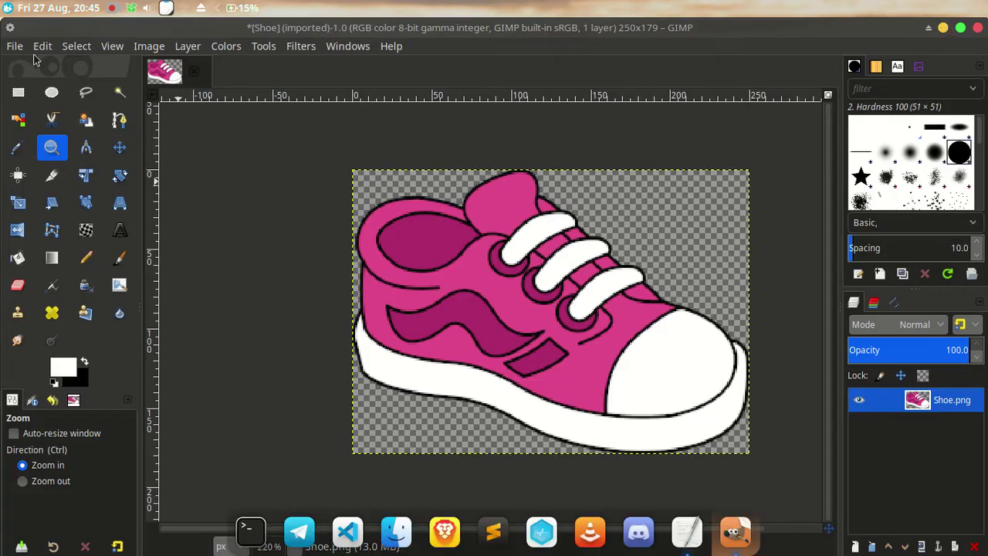
left_click(14, 47)
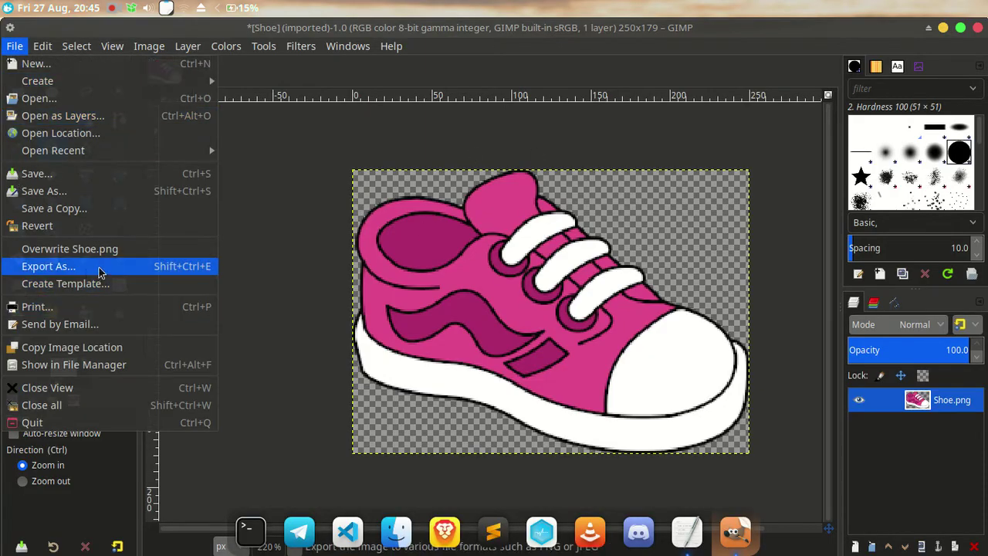
left_click(149, 268)
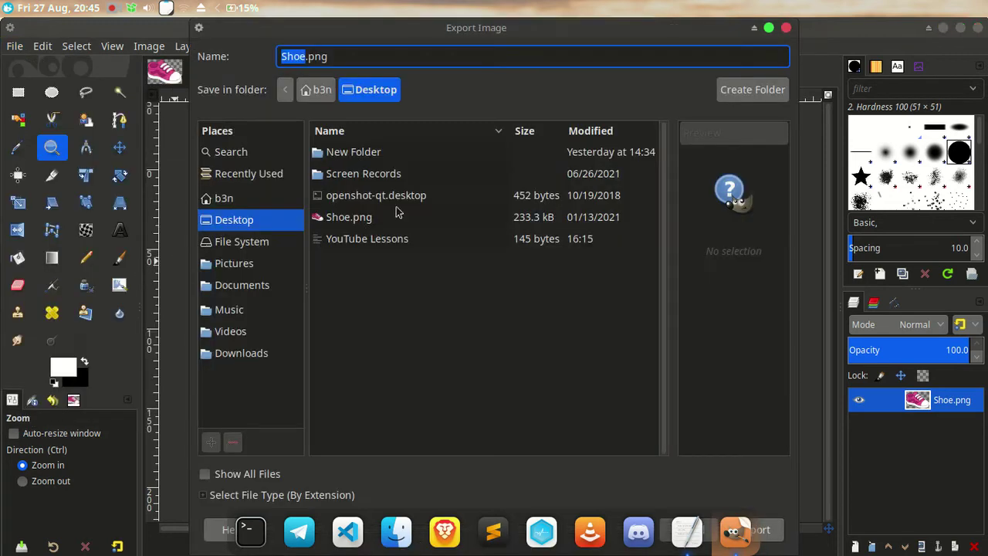
left_click(244, 494)
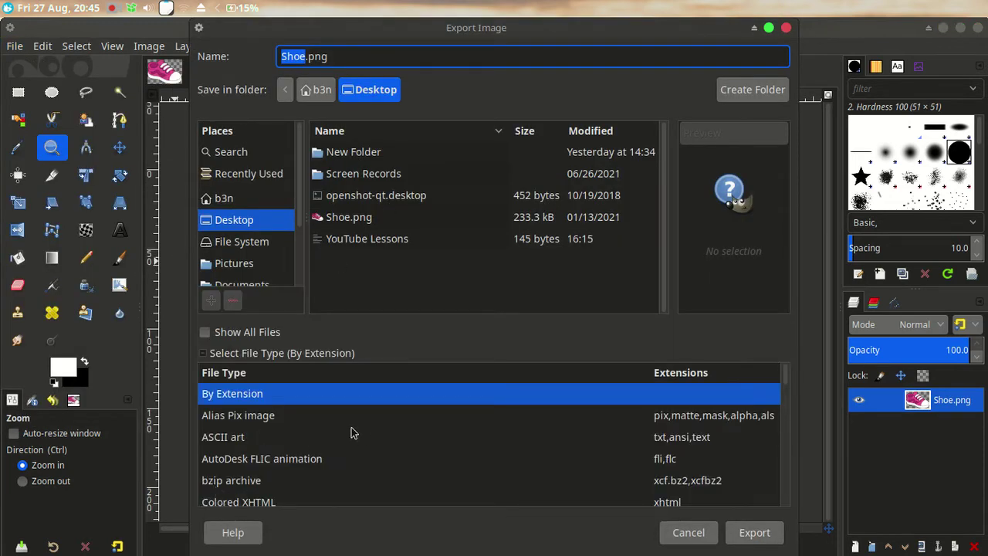
left_click(343, 441)
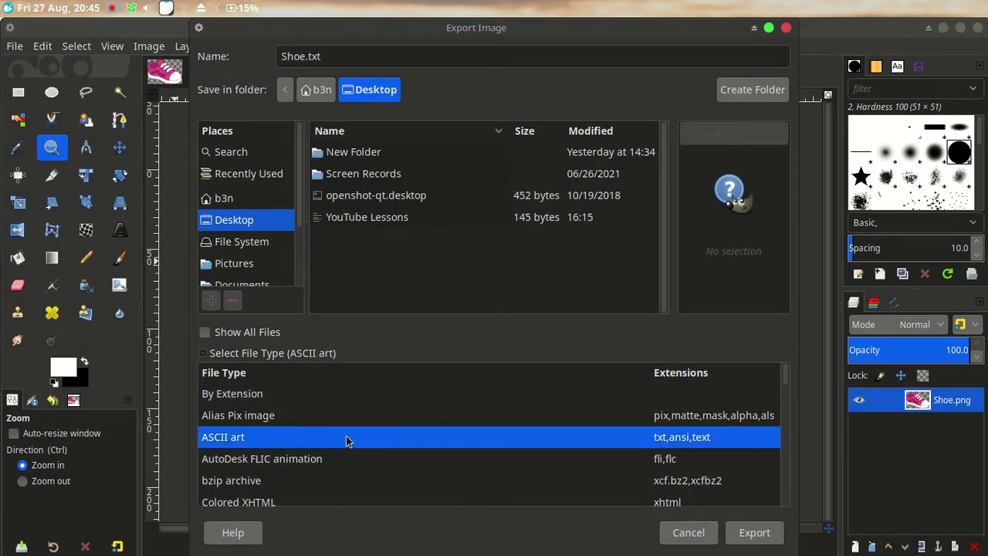
Export Shoe.txt to the Desktop, keeping the Text file output format
left_click(313, 57)
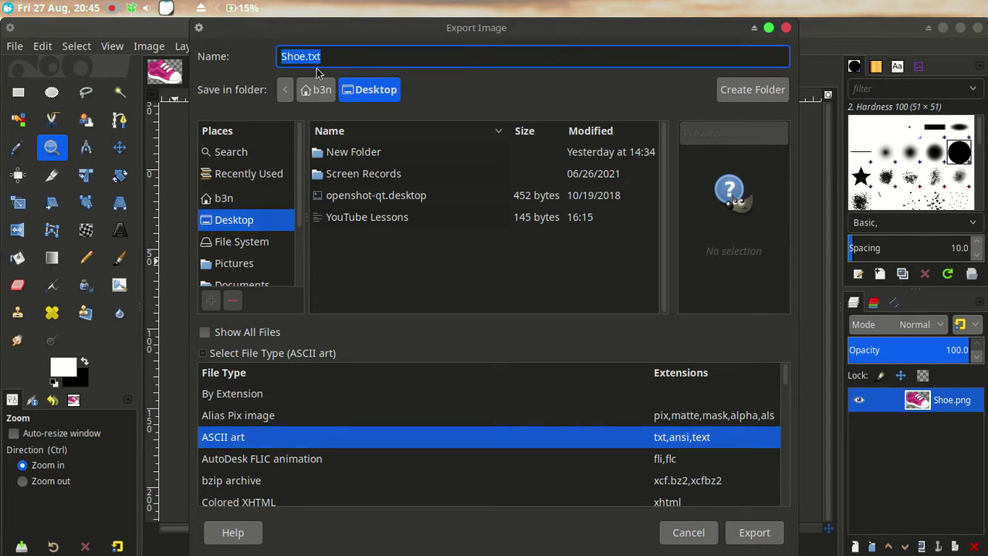
left_click(757, 533)
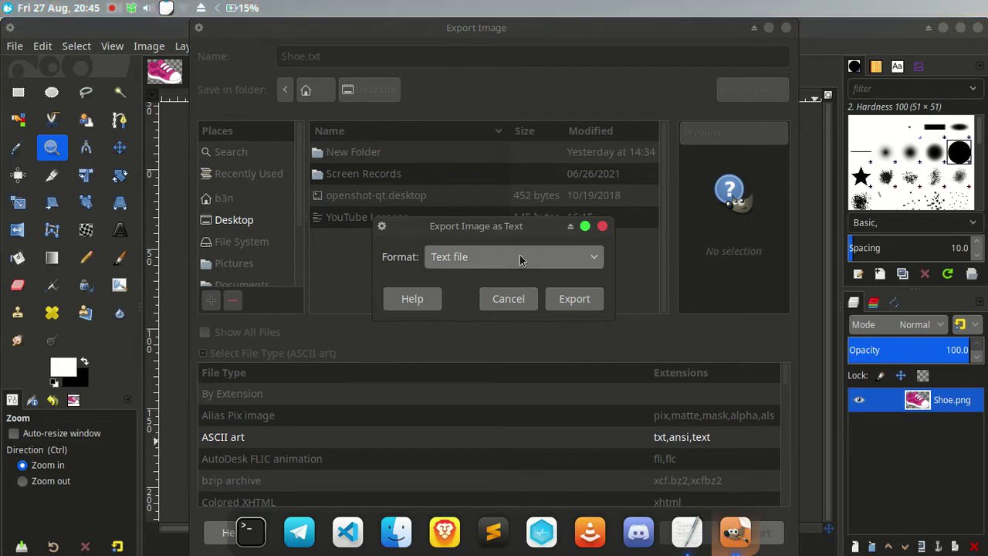
left_click(520, 261)
left_click(520, 253)
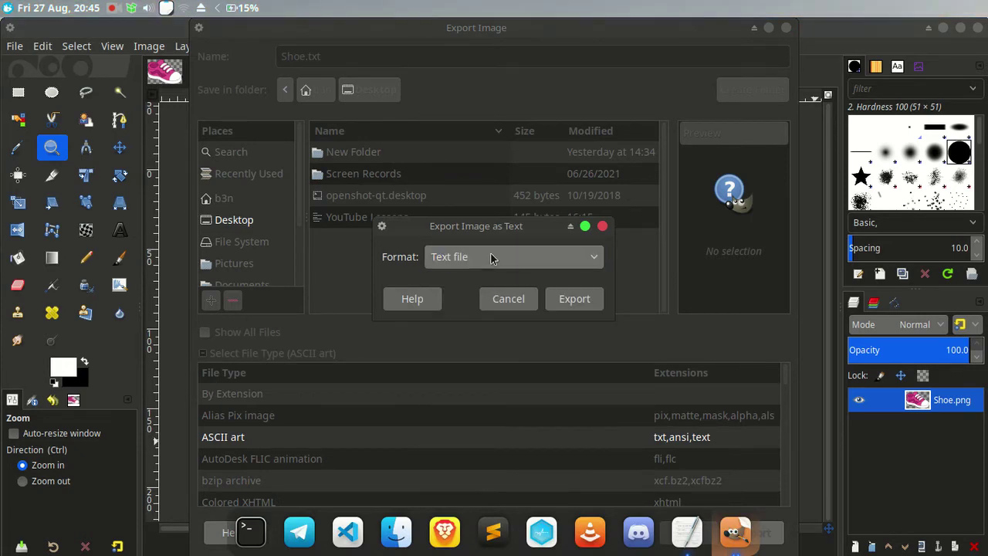
left_click(587, 301)
Append 'Done! i have converted it to an ascii art' to the YouTube Lessons notes, then minimise them
left_click(943, 30)
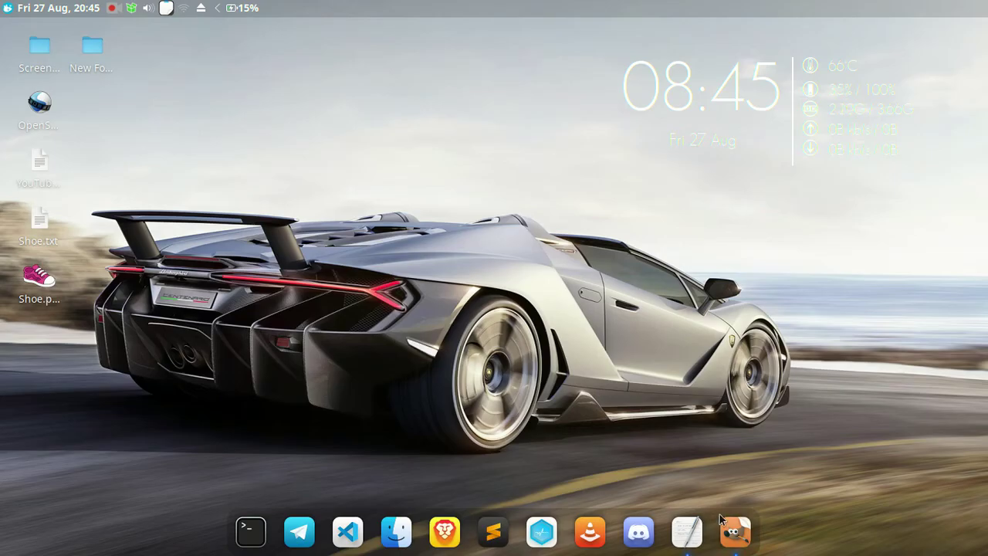
left_click(687, 530)
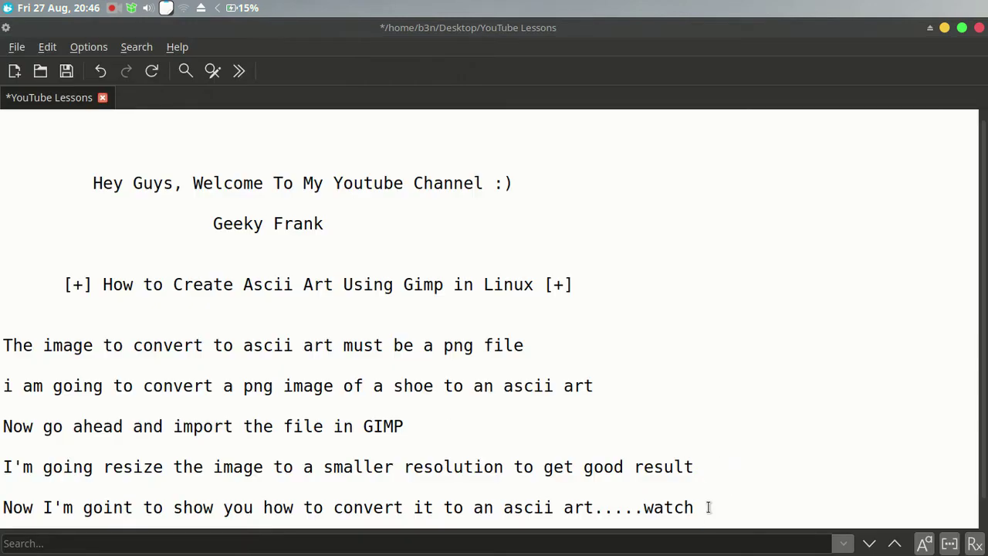
key("Return")
key("Return")
type("Done!")
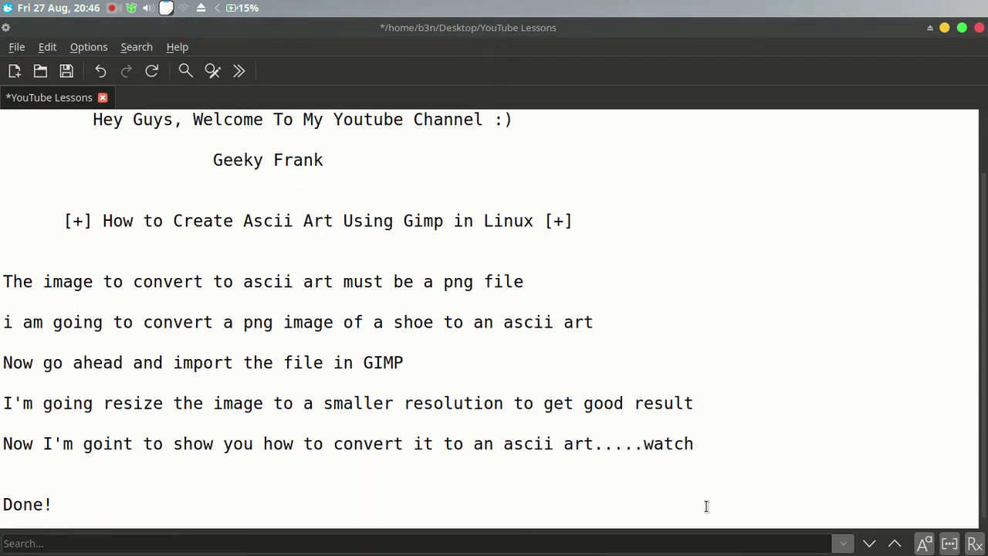
type(" i have ")
type("converted t")
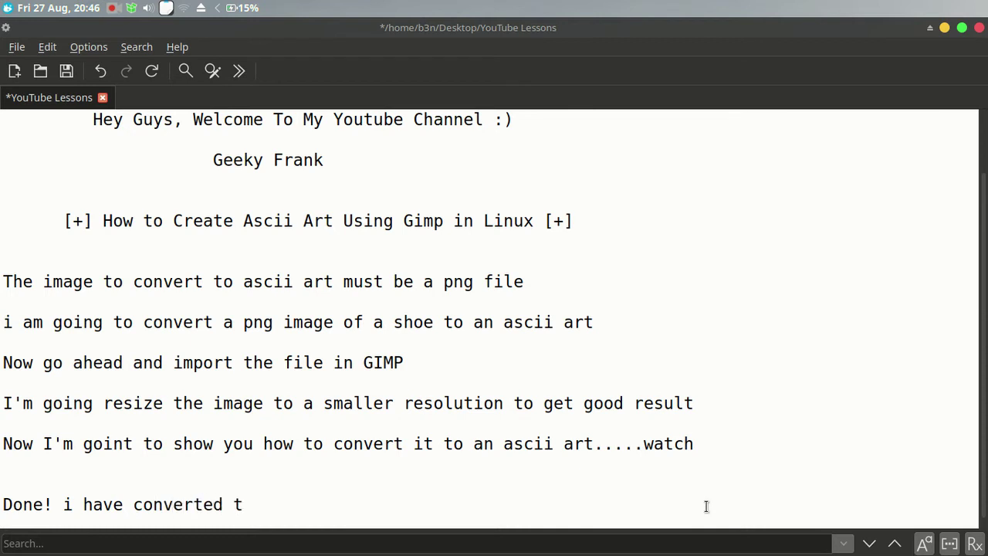
key("BackSpace")
type("it to an asci")
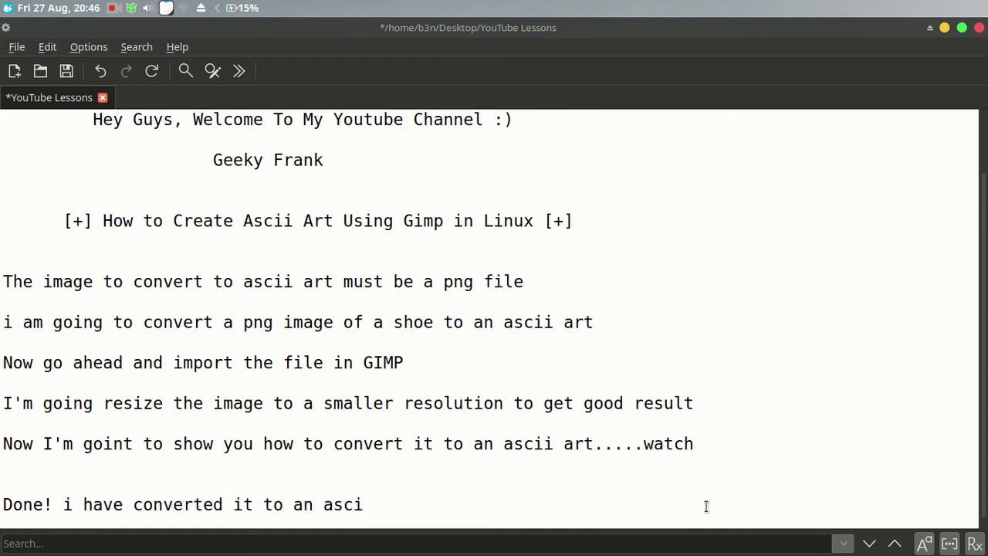
type("i art :)")
left_click(944, 27)
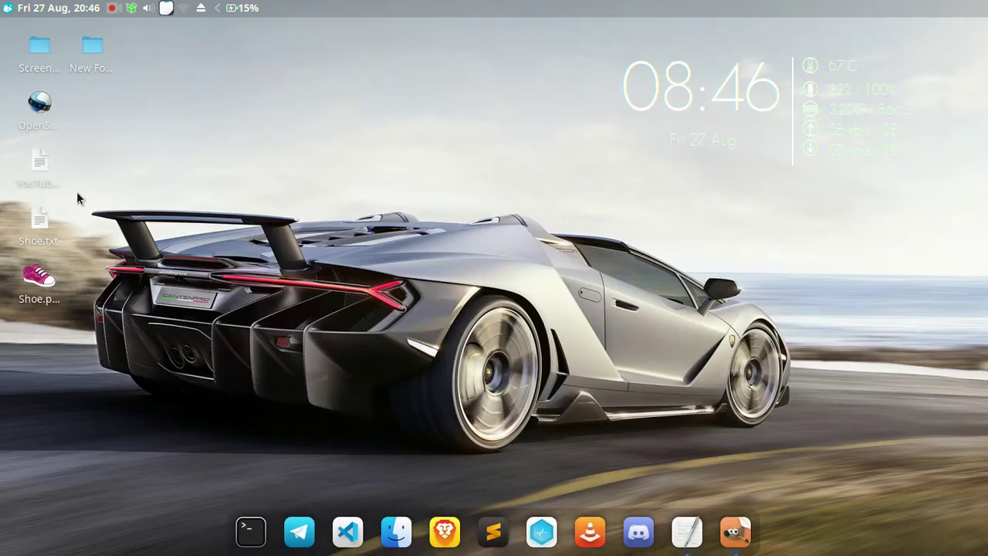
Open Shoe.txt from the desktop in FeatherPad and scroll through the ASCII-art shoe
double_click(39, 221)
right_click(154, 236)
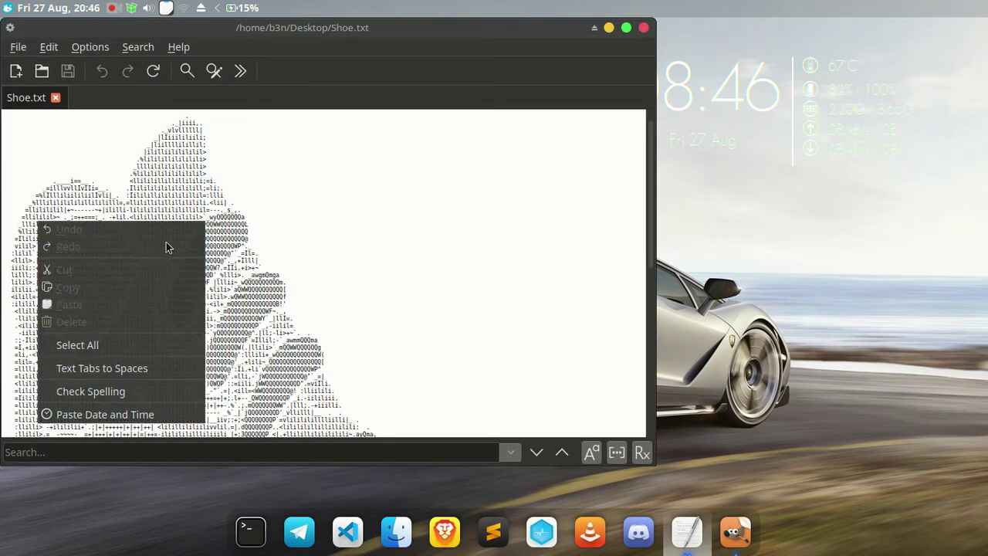
left_click(327, 247)
scroll(326, 247, "down", 5)
scroll(345, 331, "down", 5)
scroll(461, 359, "down", 2)
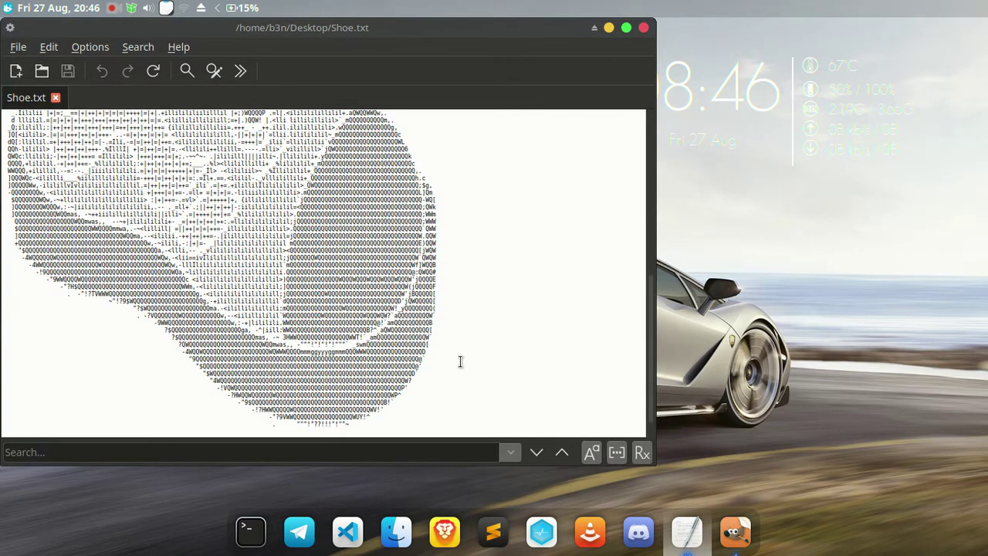
Select and deselect a block of the ASCII art, then return to the YouTube Lessons notes
left_click_drag(460, 359, 121, 137)
left_click(343, 180)
scroll(262, 187, "up", 4)
scroll(266, 189, "up", 3)
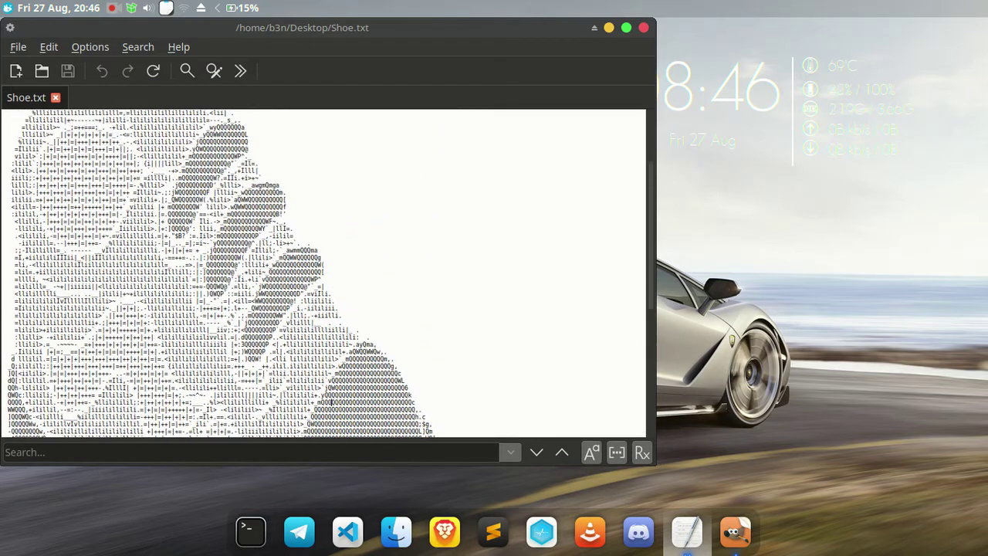
left_click(687, 533)
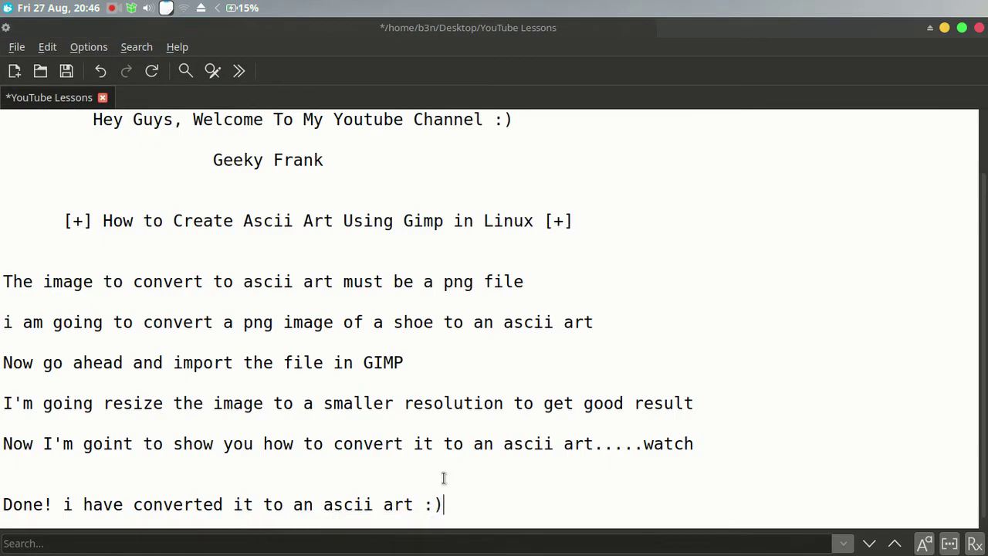
Add a new note line: 'i will reduce the font size to get a better view'
key("Return")
type("i will")
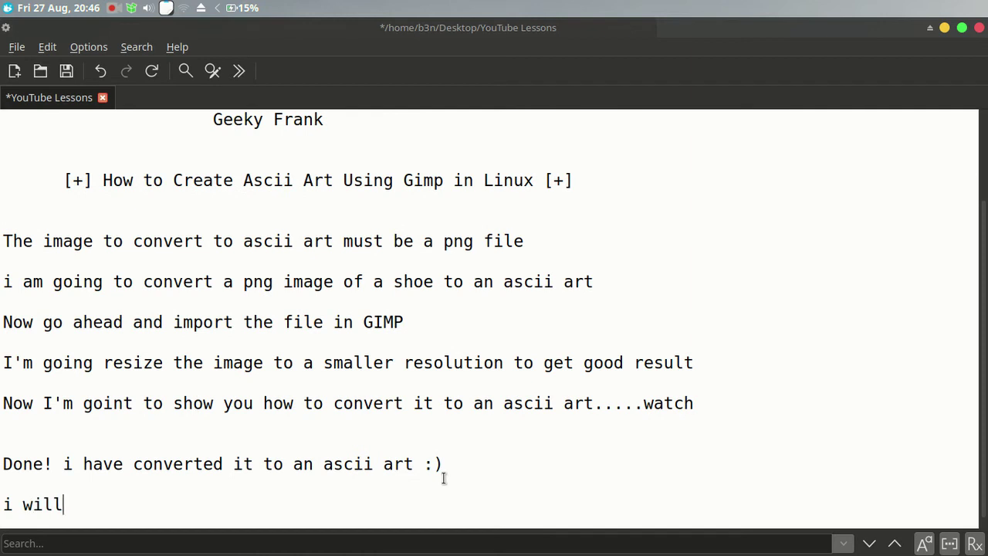
type(" reduce the ")
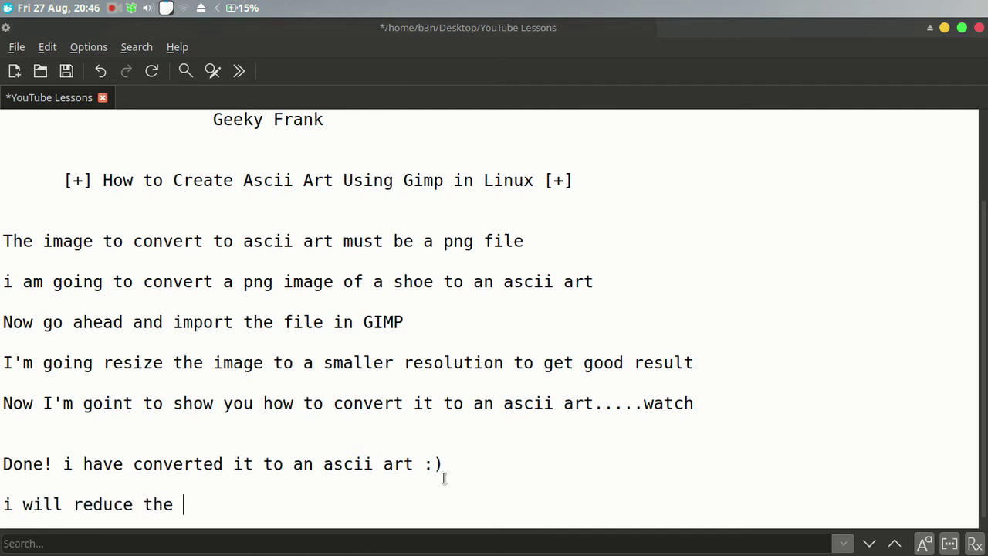
type("font six")
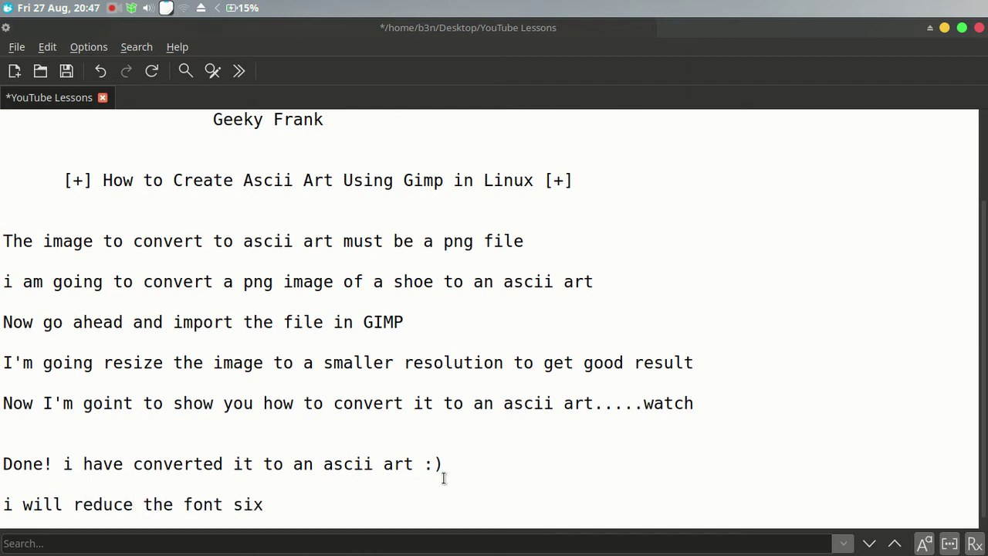
type("e to get a")
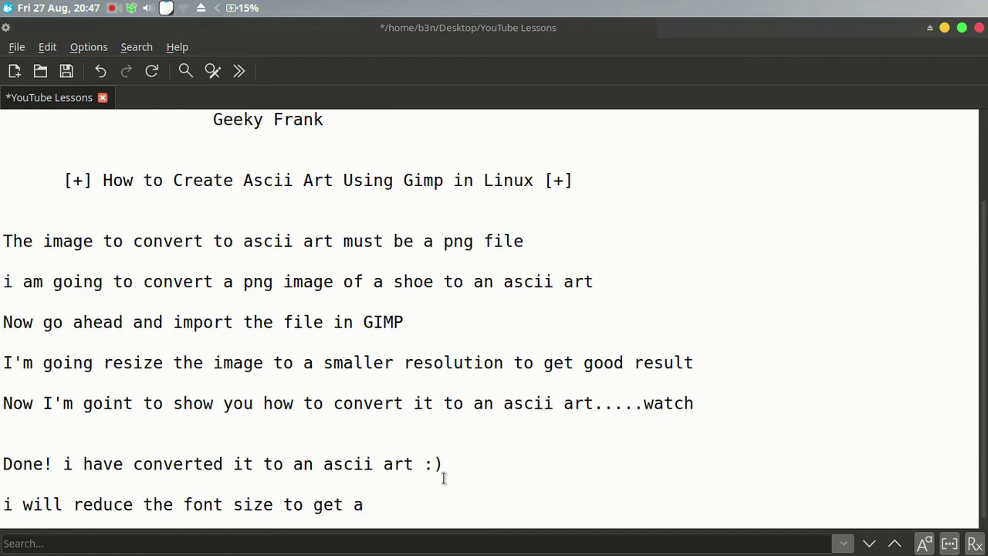
type(" better view")
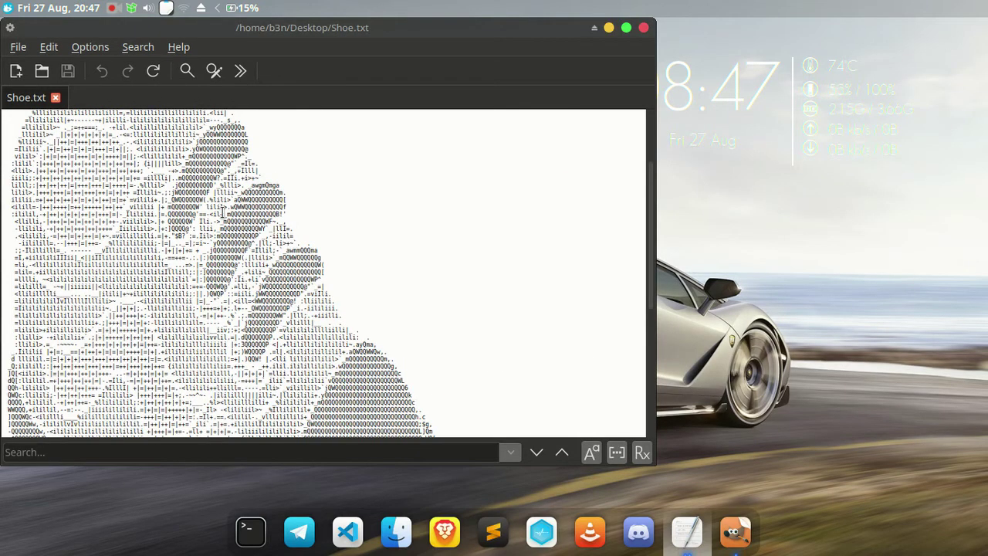
scroll(224, 210, "down", 3)
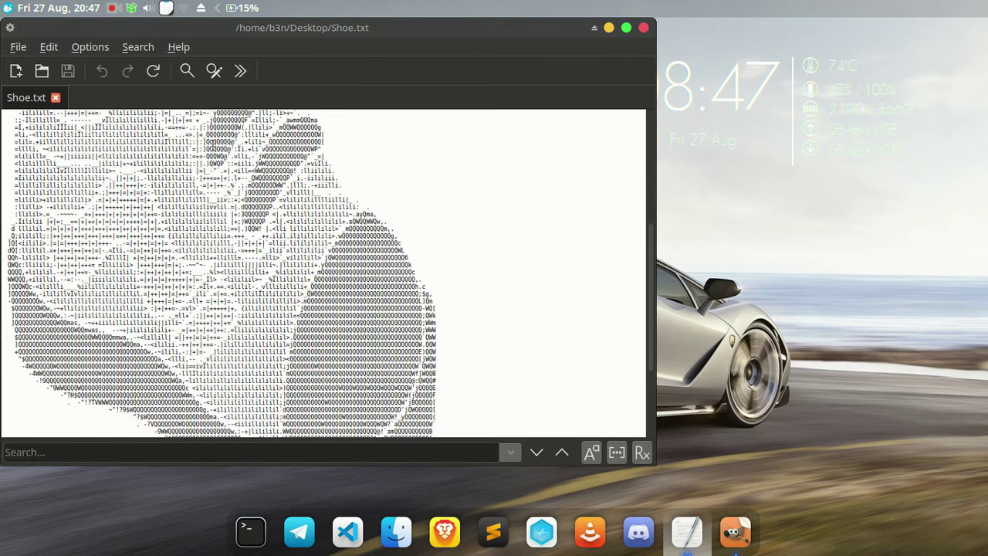
Set the FeatherPad font size for Shoe.txt to 8
left_click(103, 49)
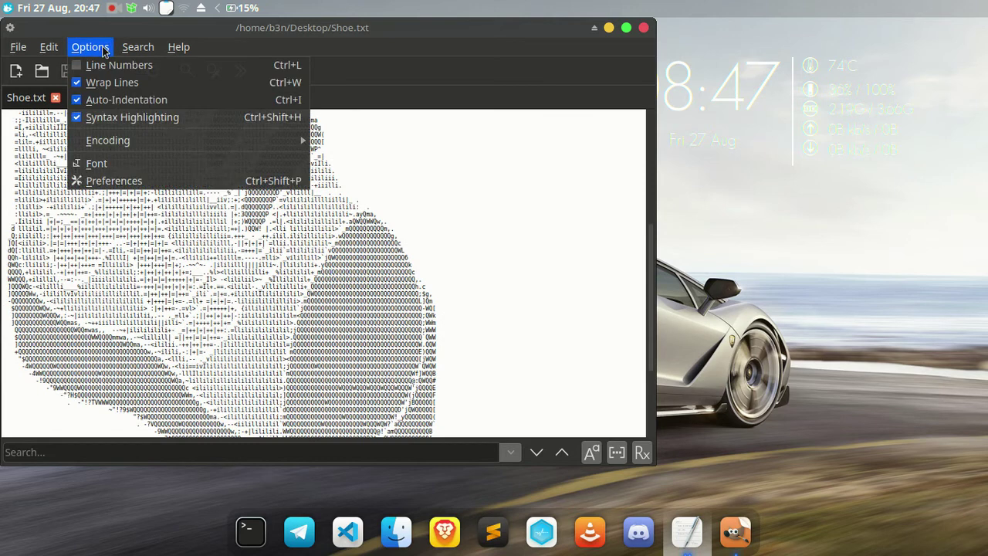
left_click(143, 164)
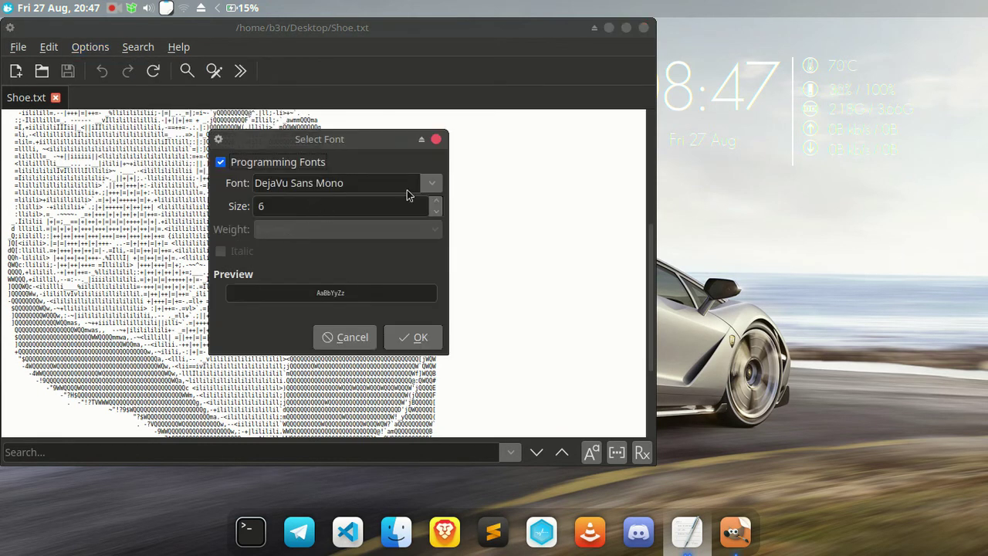
left_click_drag(302, 205, 217, 207)
type("8")
left_click(413, 337)
scroll(384, 293, "down", 1)
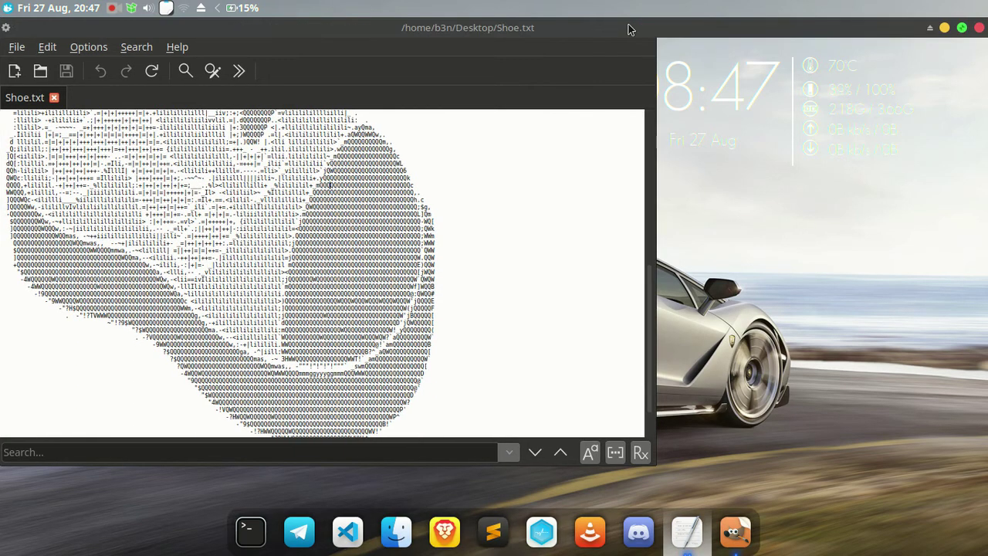
Maximise the FeatherPad window and switch the text font to Monospace
left_click(626, 27)
scroll(309, 224, "up", 5)
scroll(310, 224, "down", 2, "ctrl")
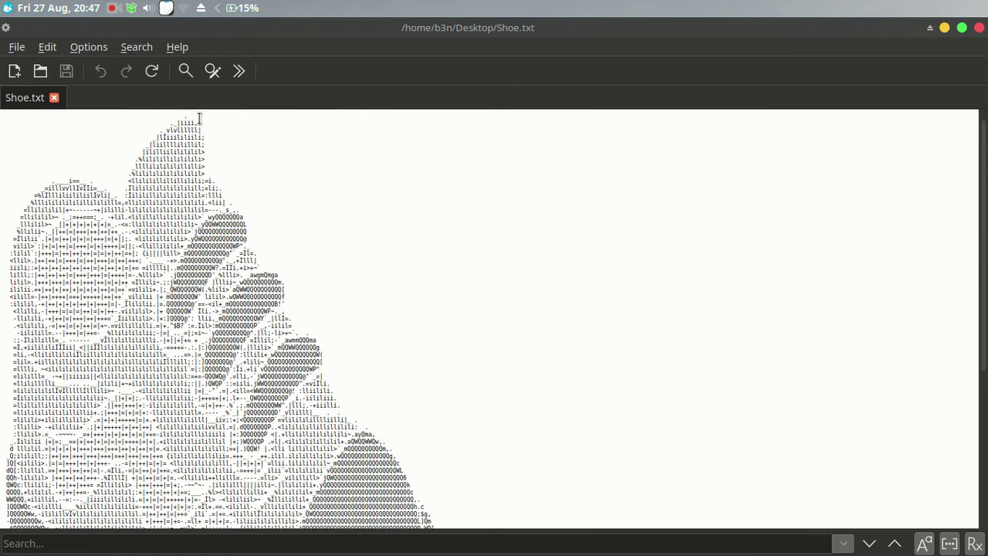
scroll(154, 91, "up", 2, "ctrl")
left_click(98, 50)
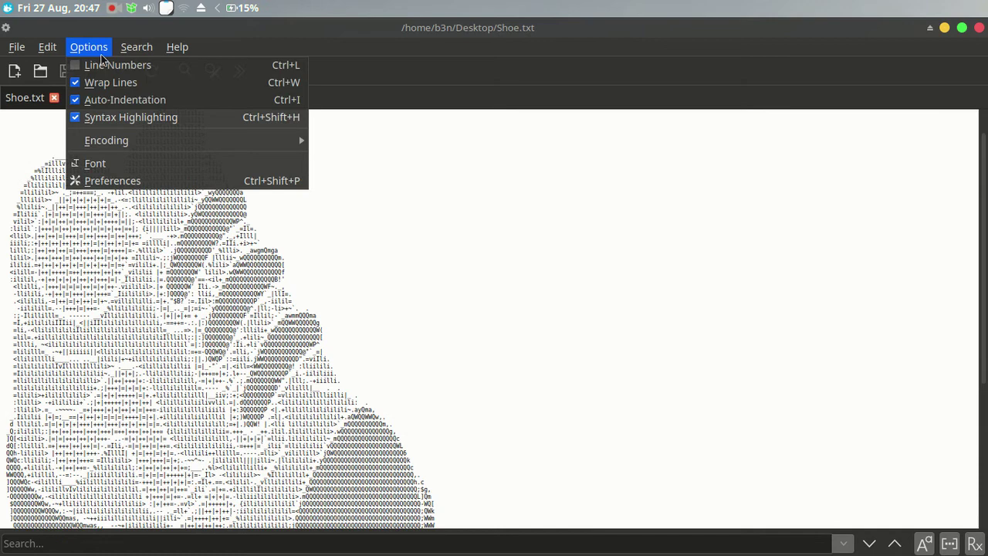
left_click(121, 163)
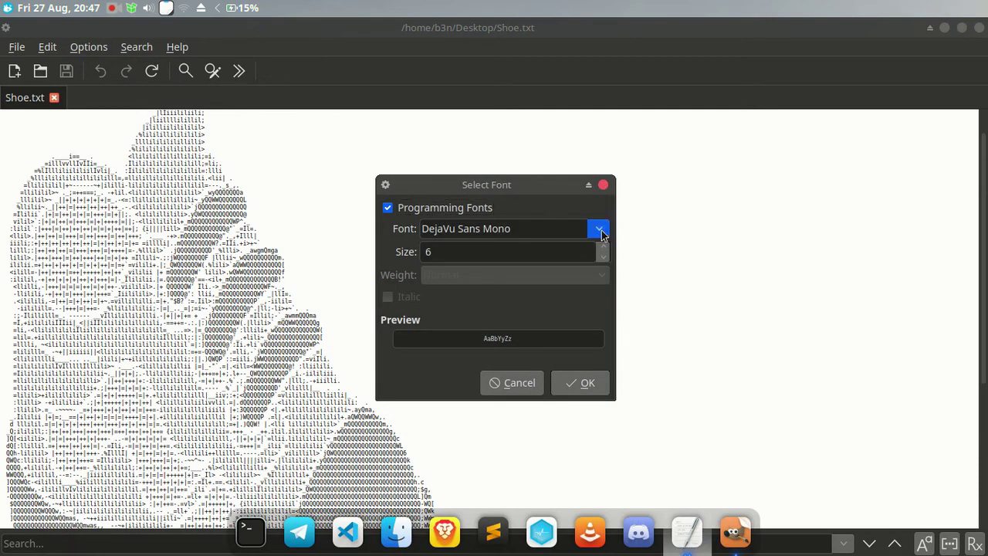
left_click(598, 229)
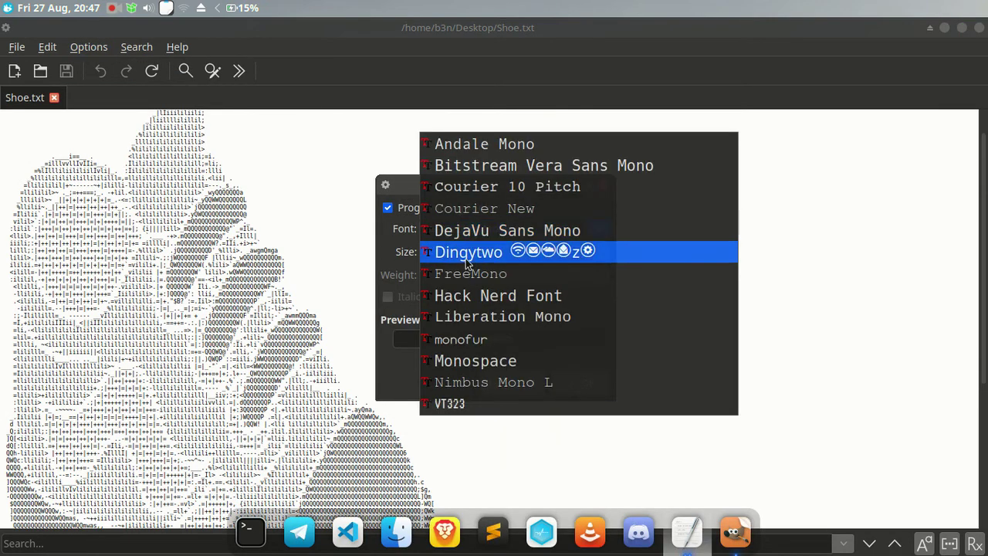
left_click(506, 360)
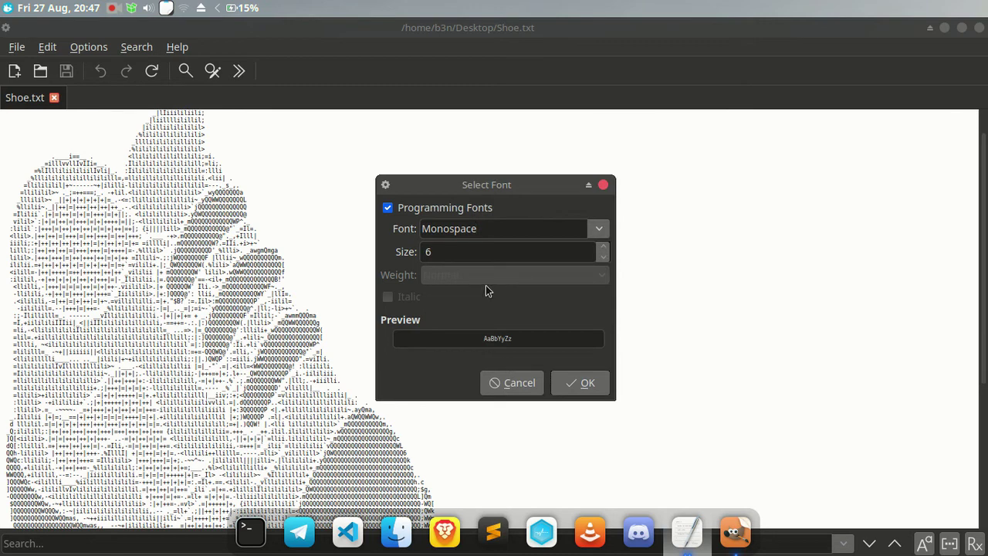
left_click(584, 386)
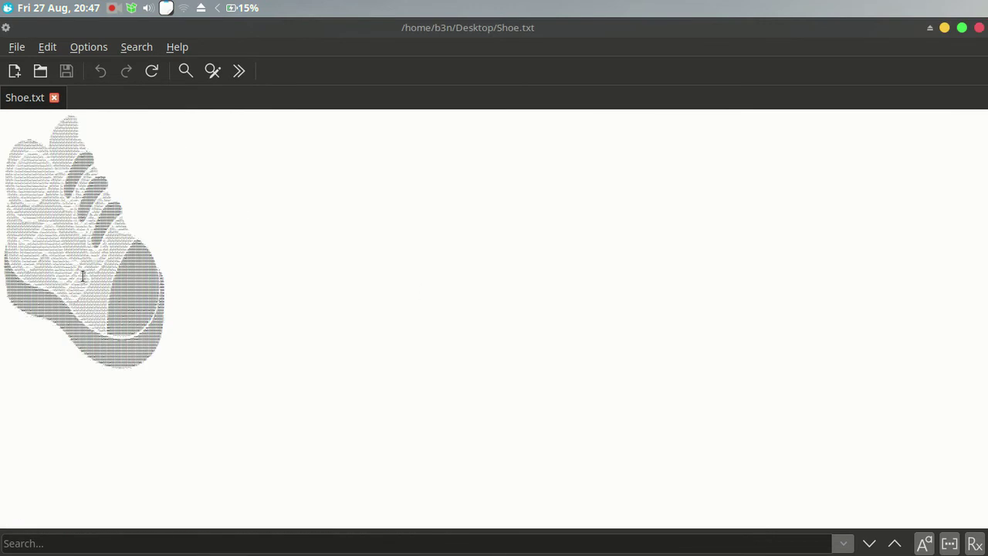
Zoom the ASCII shoe in and back to default size, then select and deselect the art
key("ctrl+plus")
key("ctrl+plus")
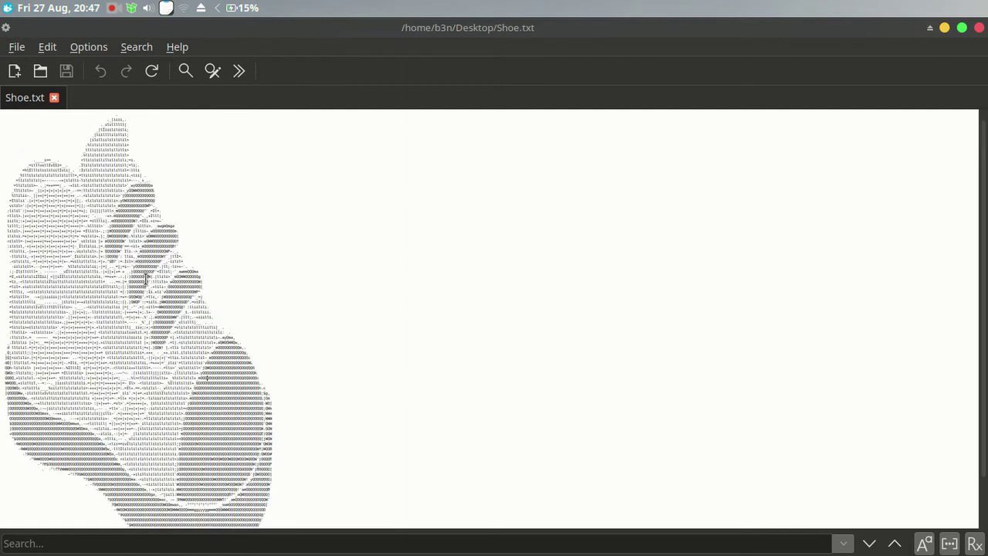
left_click(106, 49)
key("Escape")
key("ctrl+0")
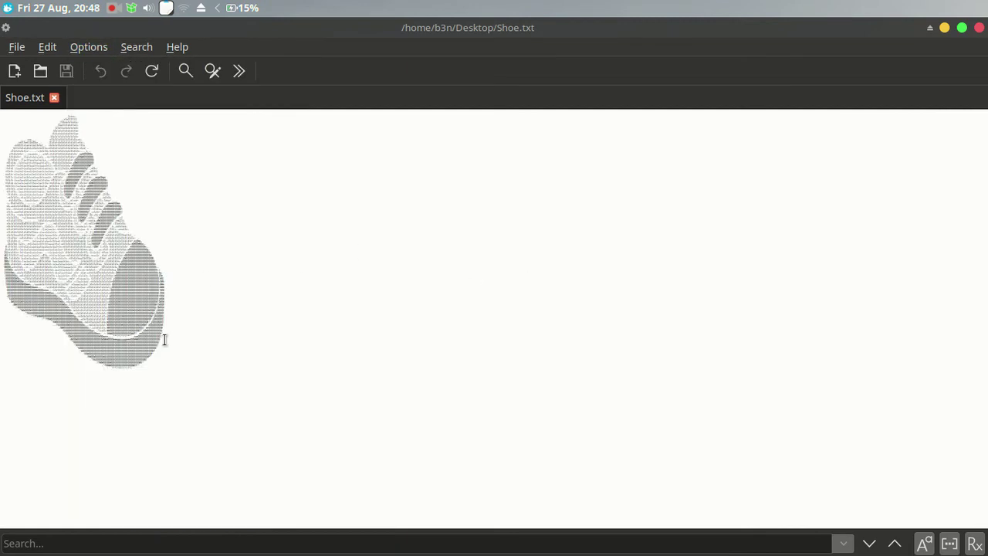
left_click_drag(163, 343, 10, 118)
left_click_drag(147, 359, 7, 117)
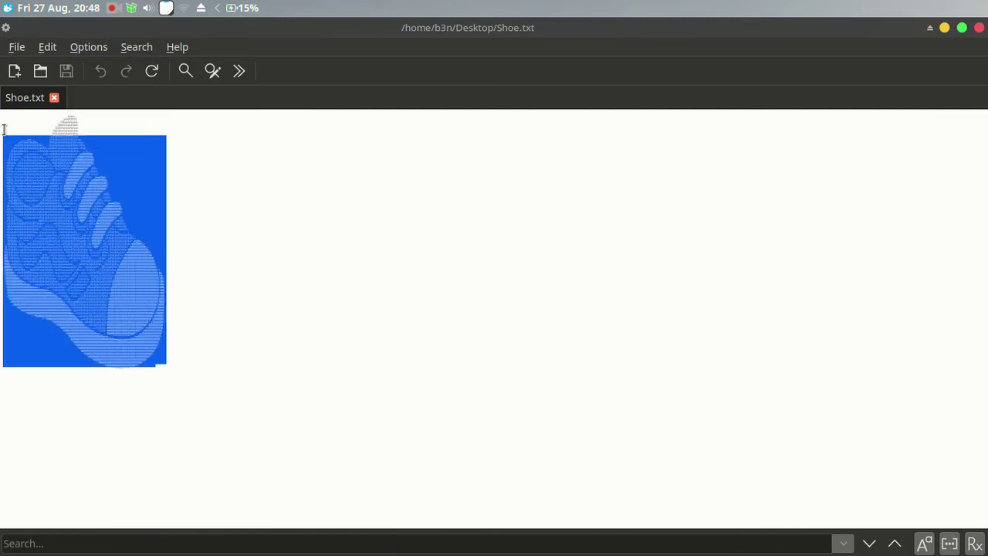
left_click(311, 229)
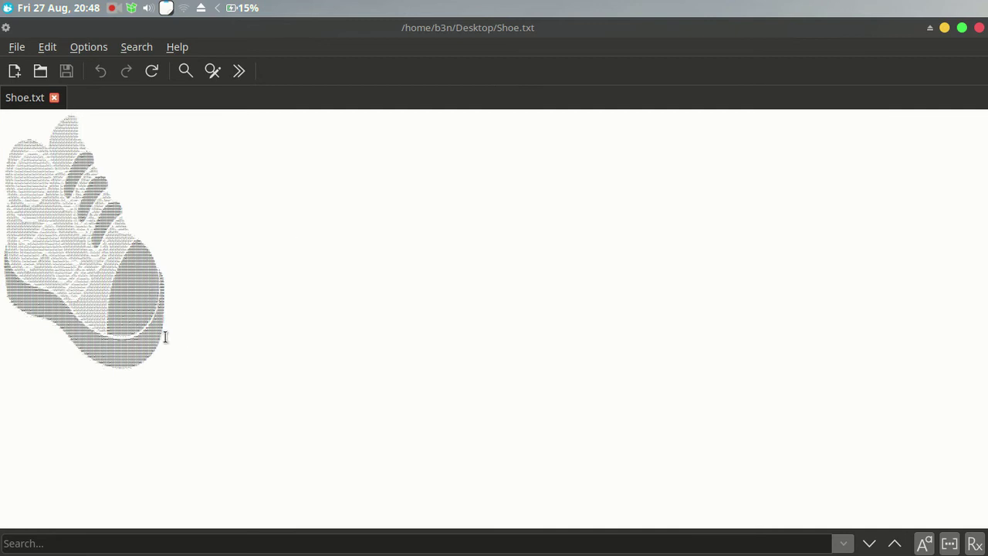
key("ctrl+a")
left_click(15, 316)
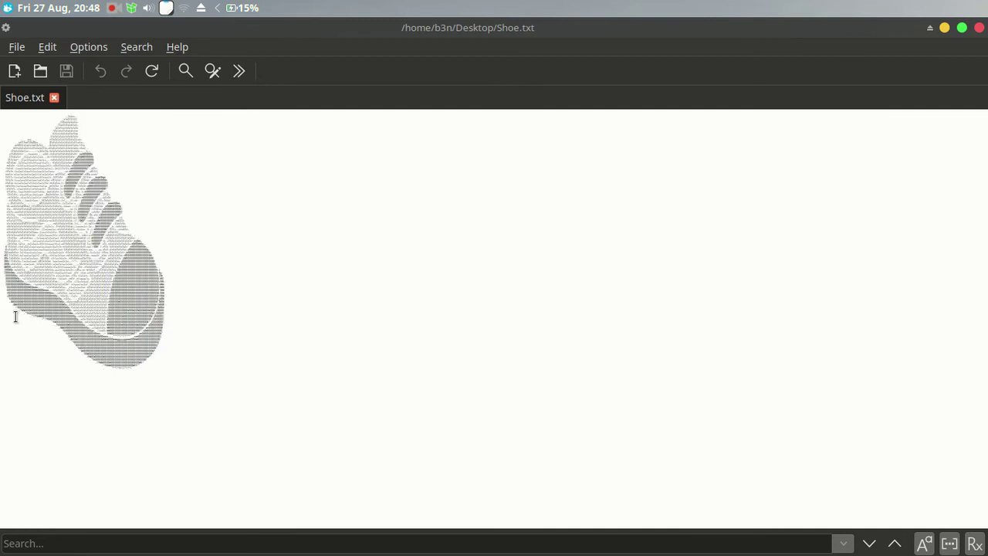
Compare the ASCII shoe with the original Shoe.png, then close both the editor and image viewer
left_click(944, 28)
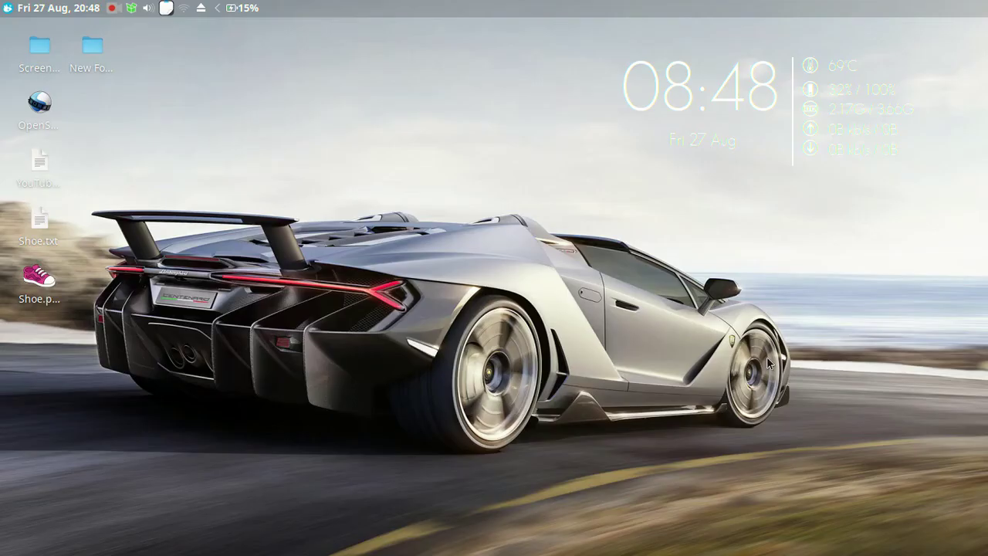
double_click(40, 282)
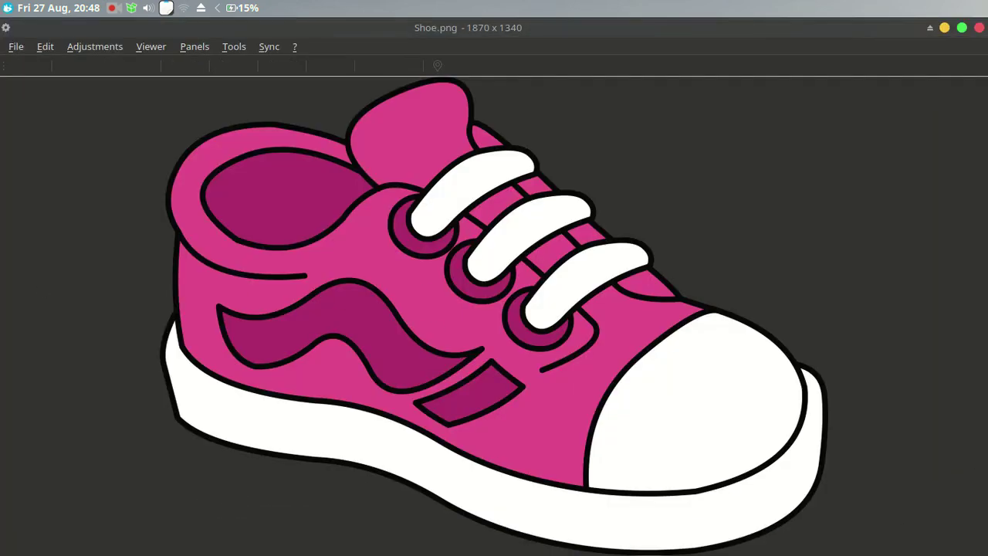
left_click(758, 533)
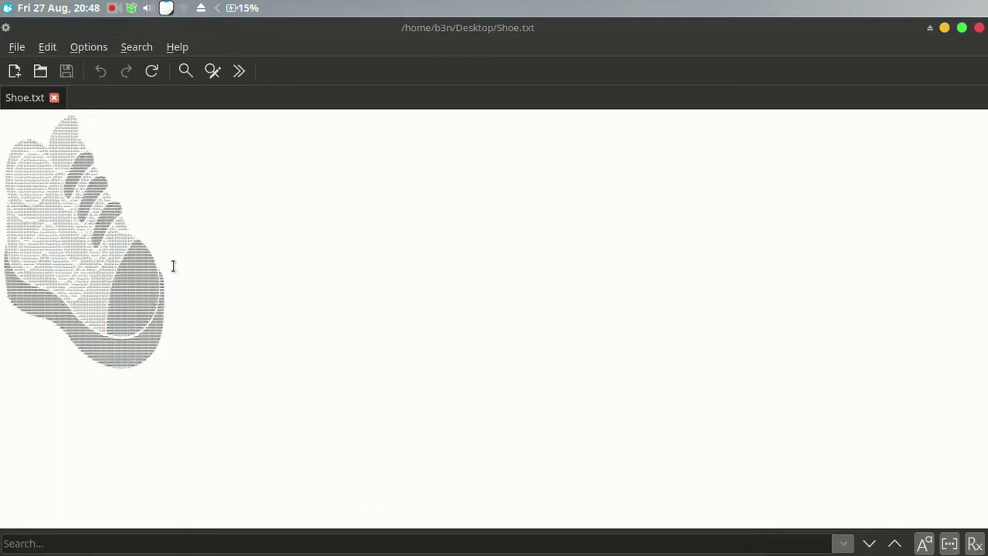
scroll(172, 264, "up", 3)
scroll(285, 463, "down", 2)
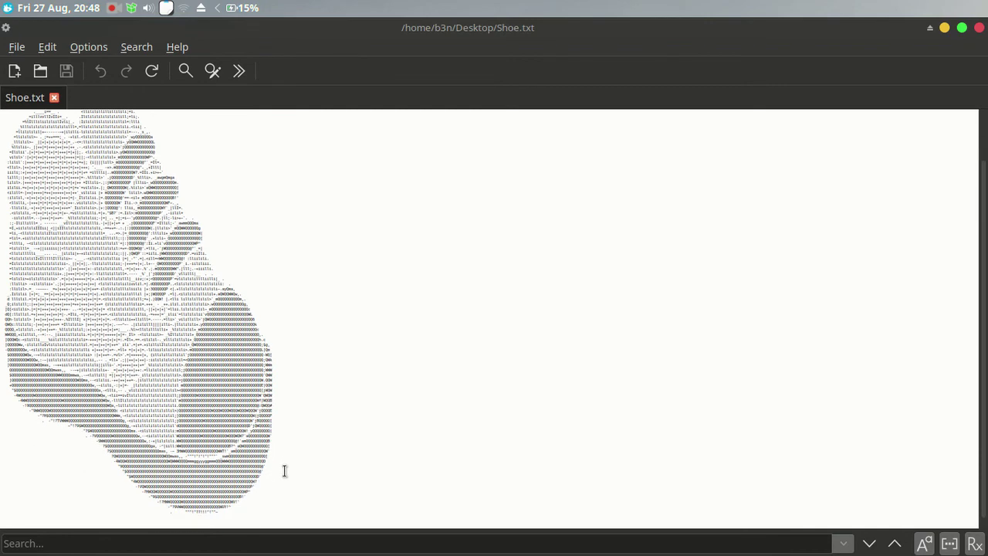
left_click_drag(285, 469, 465, 245)
left_click(687, 243)
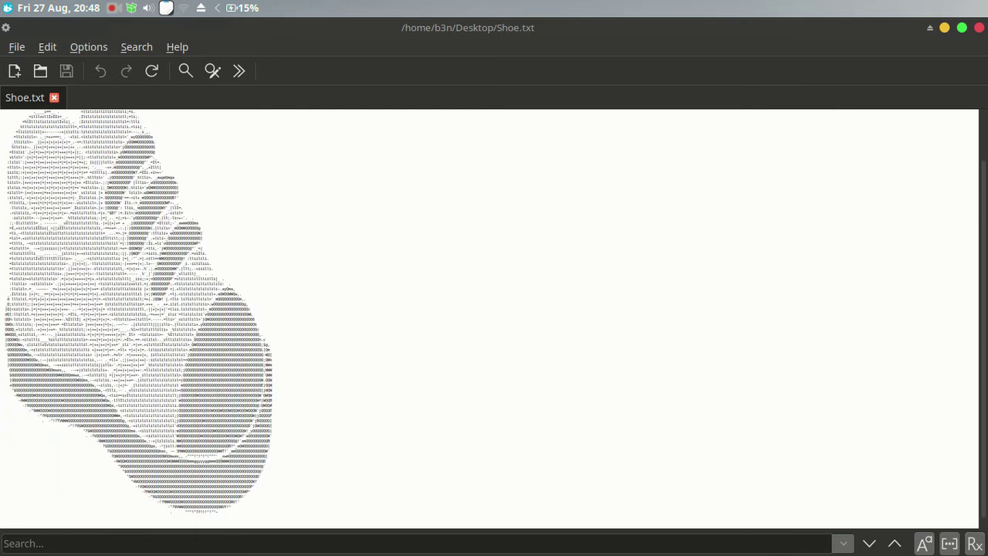
left_click(979, 31)
left_click(977, 29)
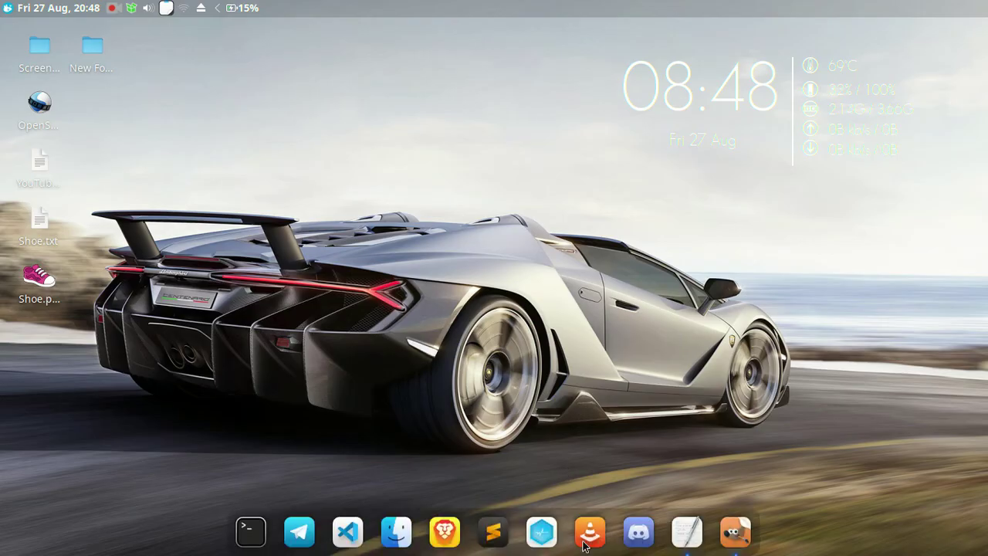
Restore the YouTube Lessons notes and add the closing line 'Thanks for watching..'
left_click(687, 532)
scroll(308, 301, "up", 2)
scroll(344, 340, "up", 2)
scroll(363, 417, "up", 1)
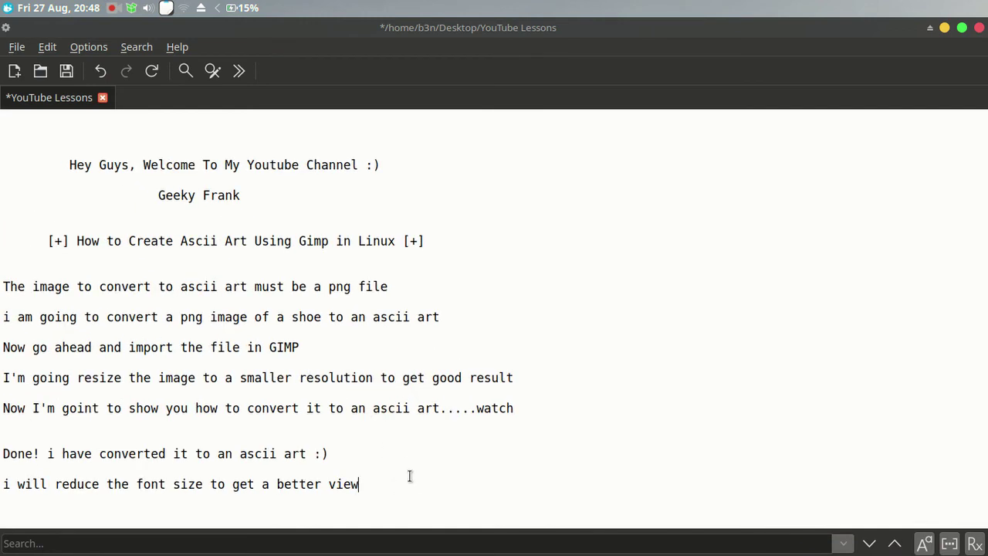
type("Tha")
type("tcho")
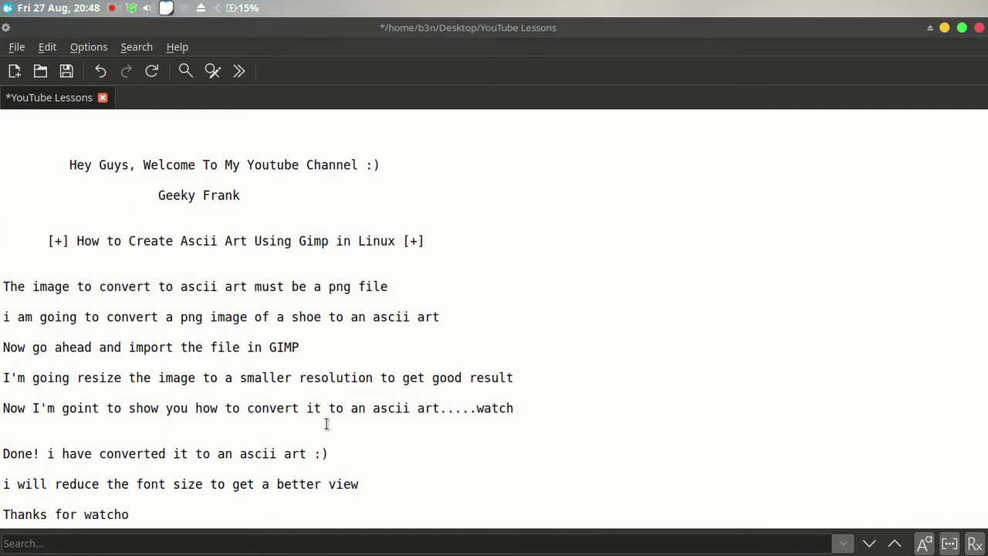
key("BackSpace")
type("ing..")
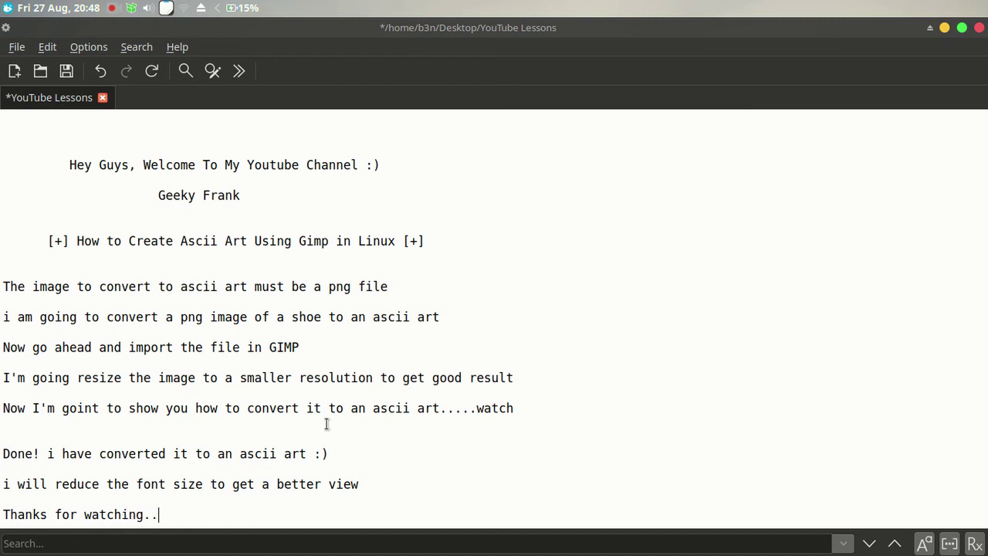